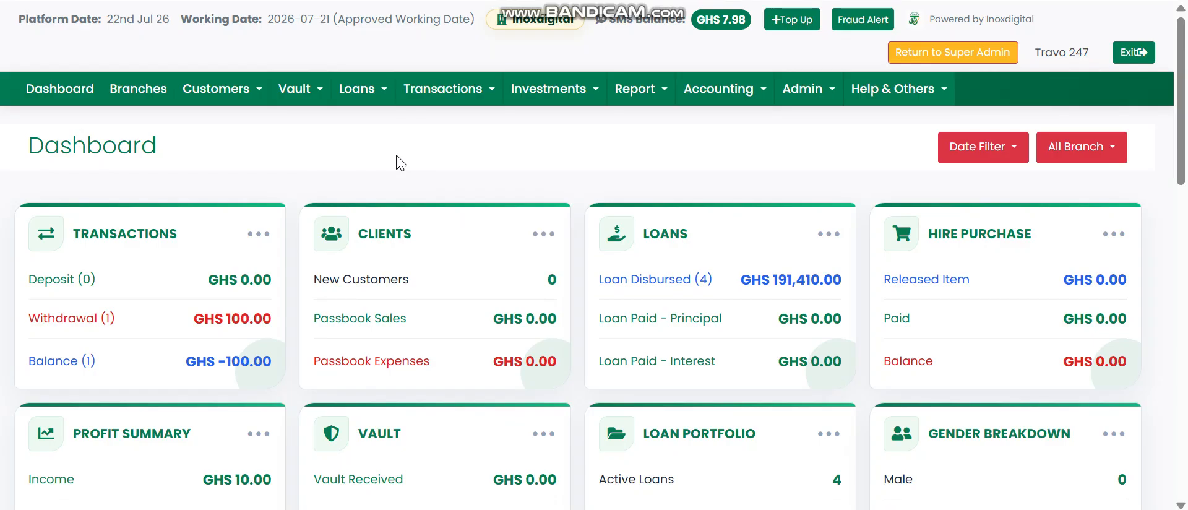
Step: Go to Transactions > Make Deposit > Single Deposit to open the single deposit entry page
{"action": "left_click", "coordinate": [420, 156]}
{"action": "left_click", "coordinate": [412, 97]}
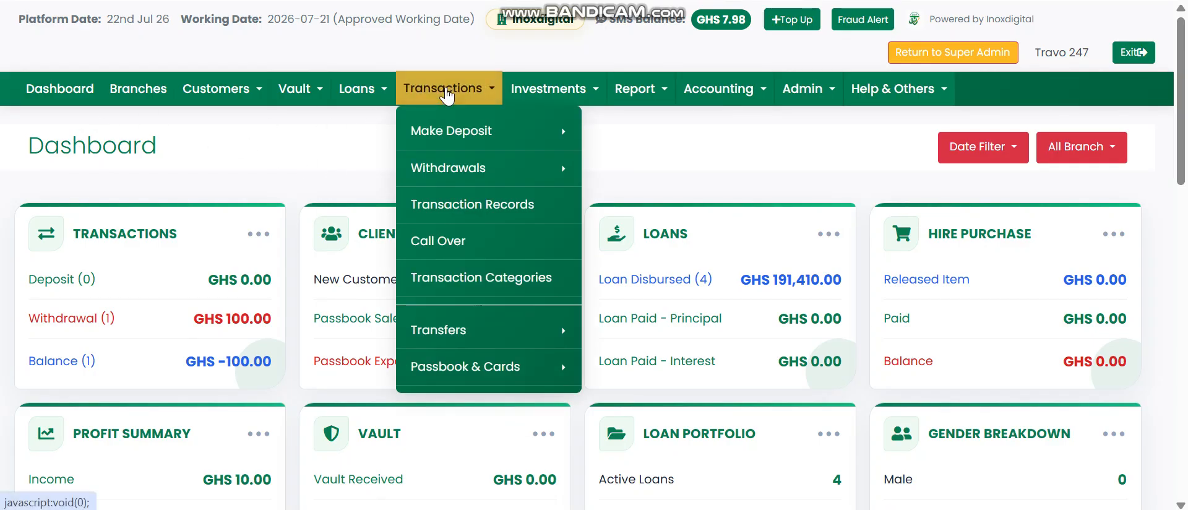
{"action": "mouse_move", "coordinate": [464, 133]}
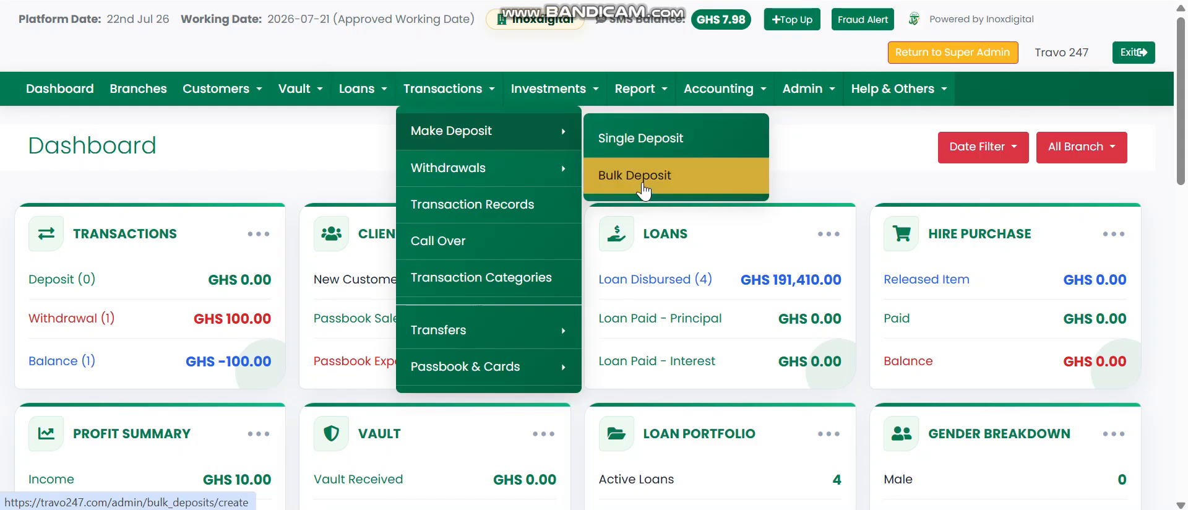
{"action": "left_click", "coordinate": [624, 139]}
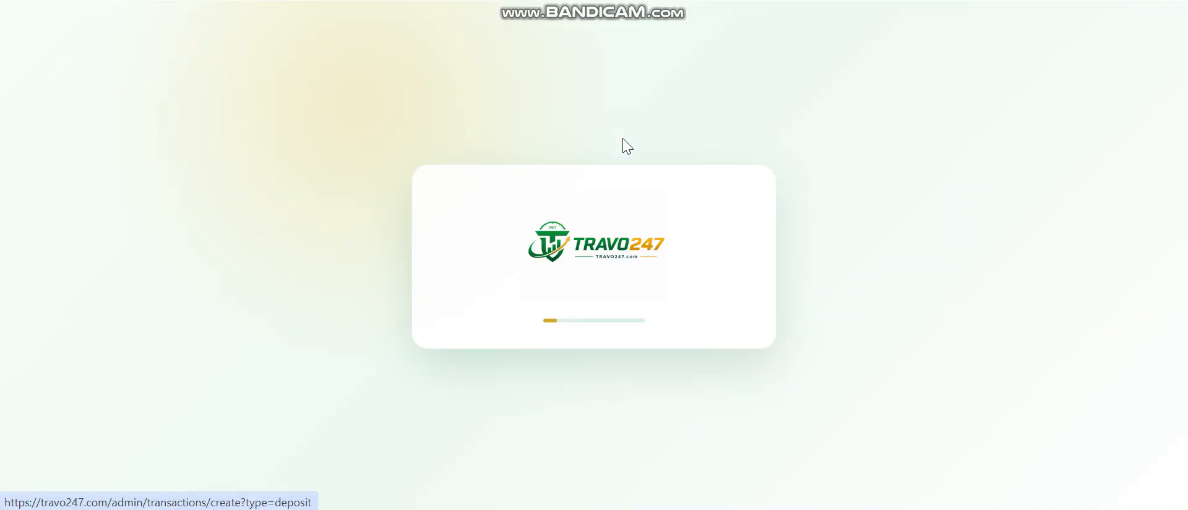
Step: Look up the Susu inox account by the customer's phone number and confirm its Ghc 840 balance
{"action": "left_click", "coordinate": [97, 298]}
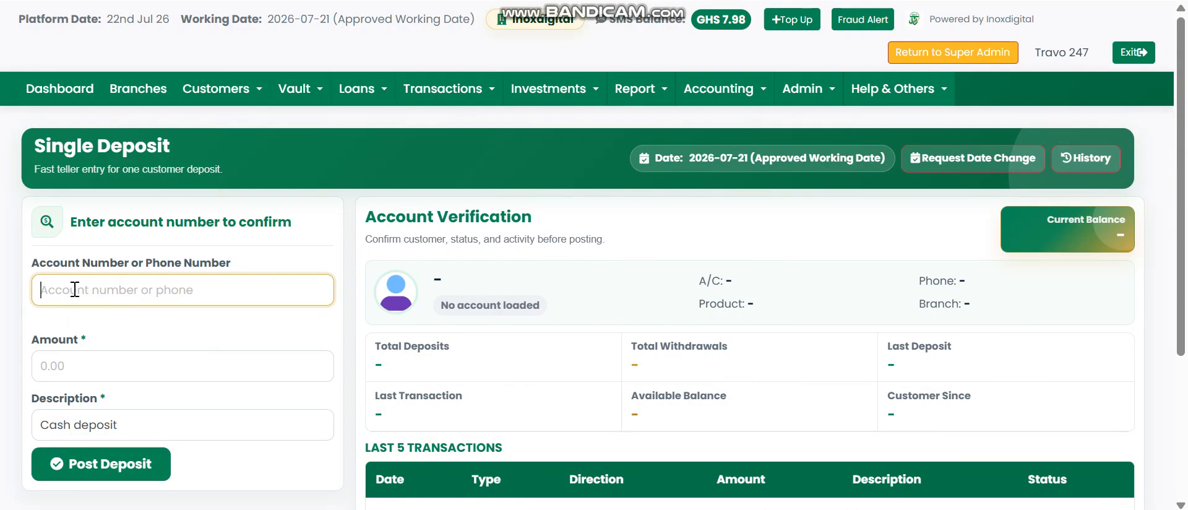
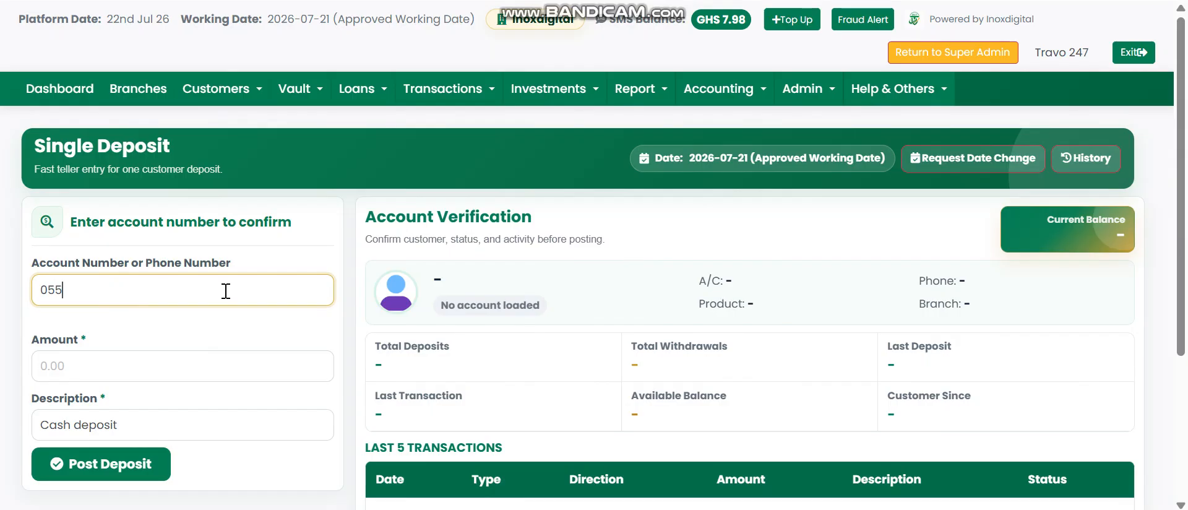
{"action": "key", "text": "Tab"}
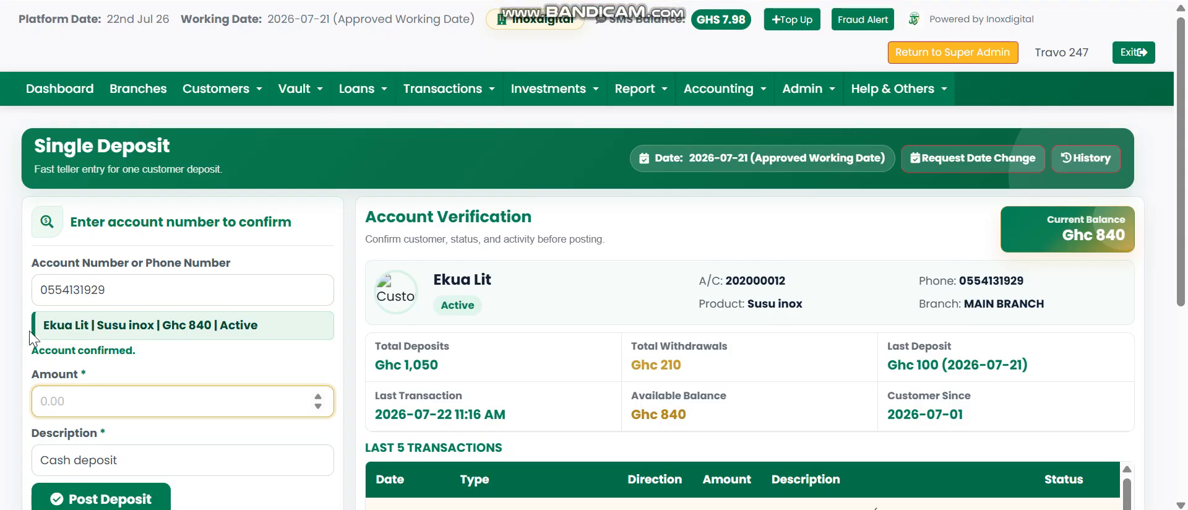
{"action": "left_click_drag", "start_coordinate": [41, 327], "coordinate": [90, 325]}
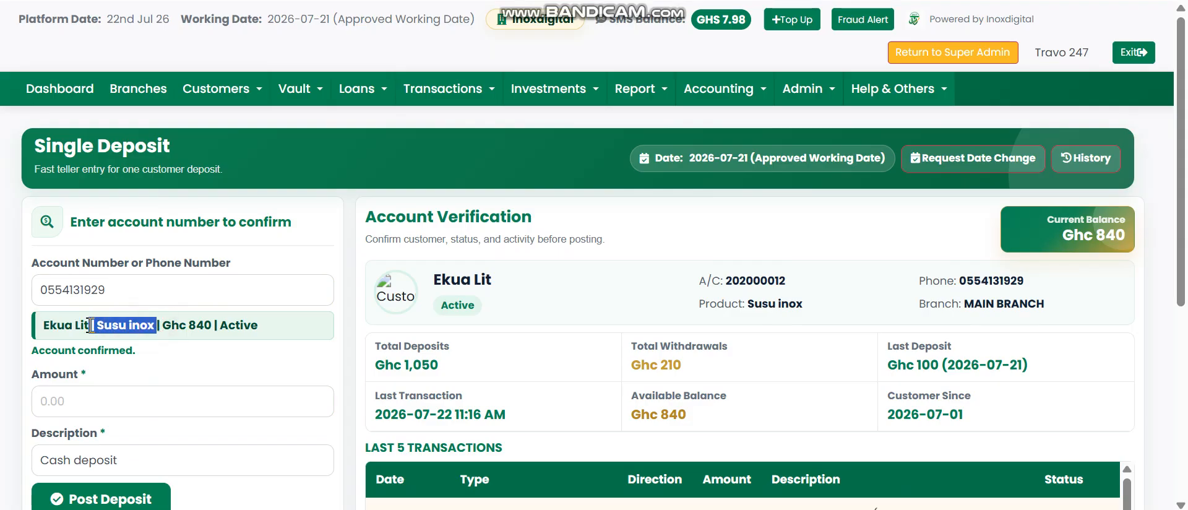
{"action": "left_click", "coordinate": [197, 330]}
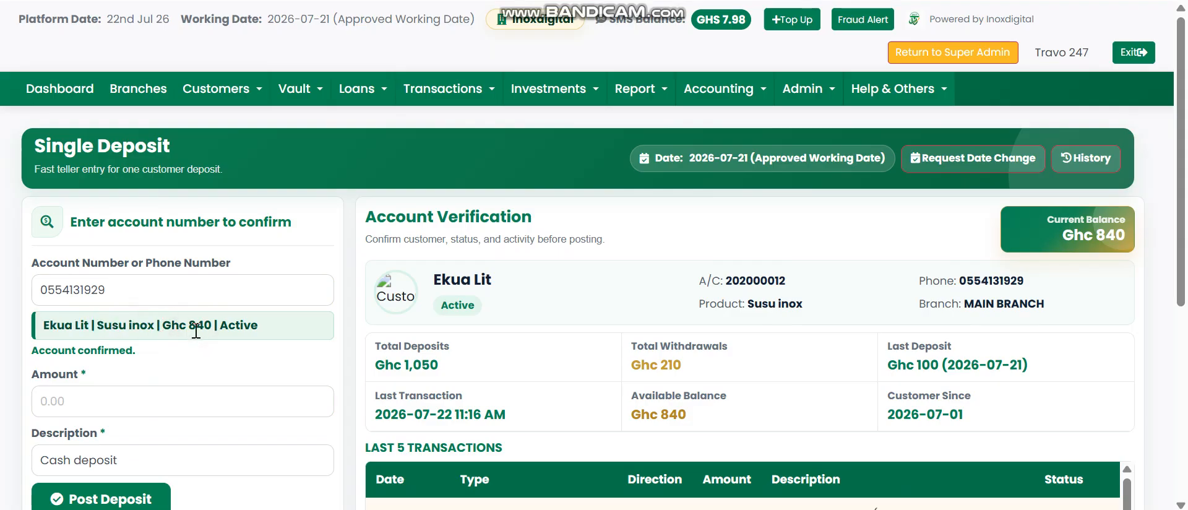
{"action": "left_click_drag", "start_coordinate": [1180, 146], "coordinate": [1185, 204]}
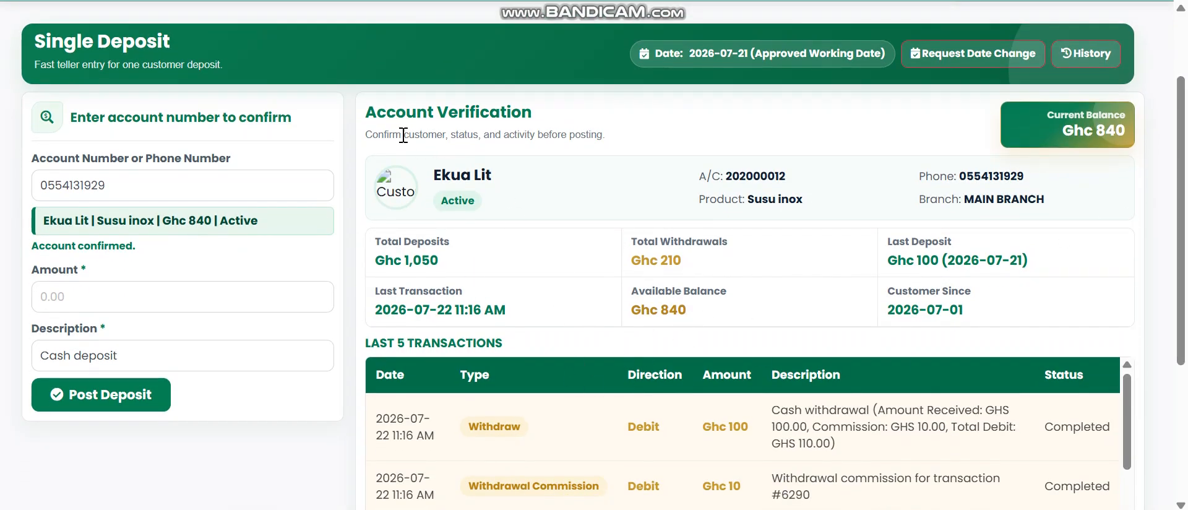
{"action": "left_click_drag", "start_coordinate": [361, 116], "coordinate": [634, 117]}
{"action": "left_click", "coordinate": [632, 112]}
{"action": "left_click_drag", "start_coordinate": [435, 176], "coordinate": [492, 177]}
{"action": "left_click", "coordinate": [517, 180]}
{"action": "double_click", "coordinate": [746, 176]}
{"action": "left_click", "coordinate": [800, 201]}
{"action": "left_click_drag", "start_coordinate": [697, 198], "coordinate": [740, 199]}
{"action": "left_click", "coordinate": [824, 179]}
{"action": "left_click_drag", "start_coordinate": [1068, 131], "coordinate": [1124, 132]}
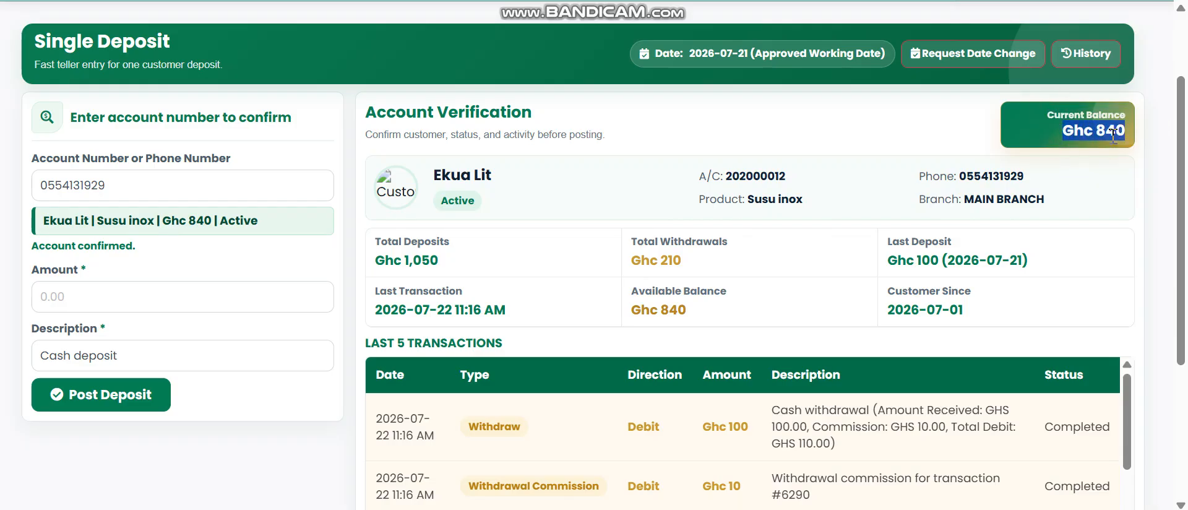
{"action": "left_click", "coordinate": [1110, 134]}
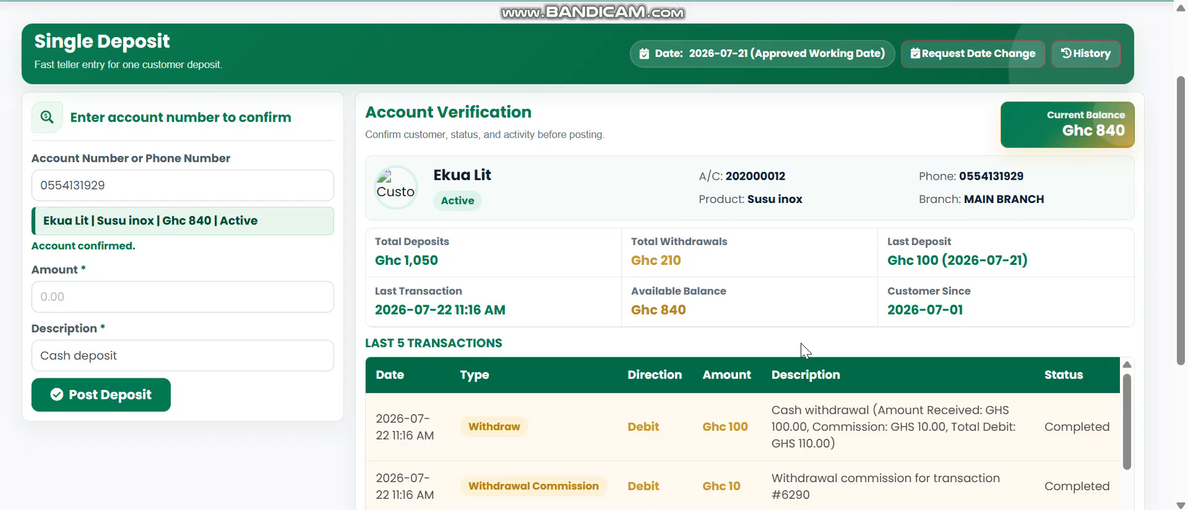
{"action": "triple_click", "coordinate": [425, 262]}
{"action": "left_click", "coordinate": [737, 259]}
{"action": "double_click", "coordinate": [660, 261]}
{"action": "left_click", "coordinate": [1030, 268]}
{"action": "left_click", "coordinate": [508, 314]}
{"action": "left_click", "coordinate": [726, 298]}
{"action": "left_click_drag", "start_coordinate": [1181, 192], "coordinate": [1184, 310]}
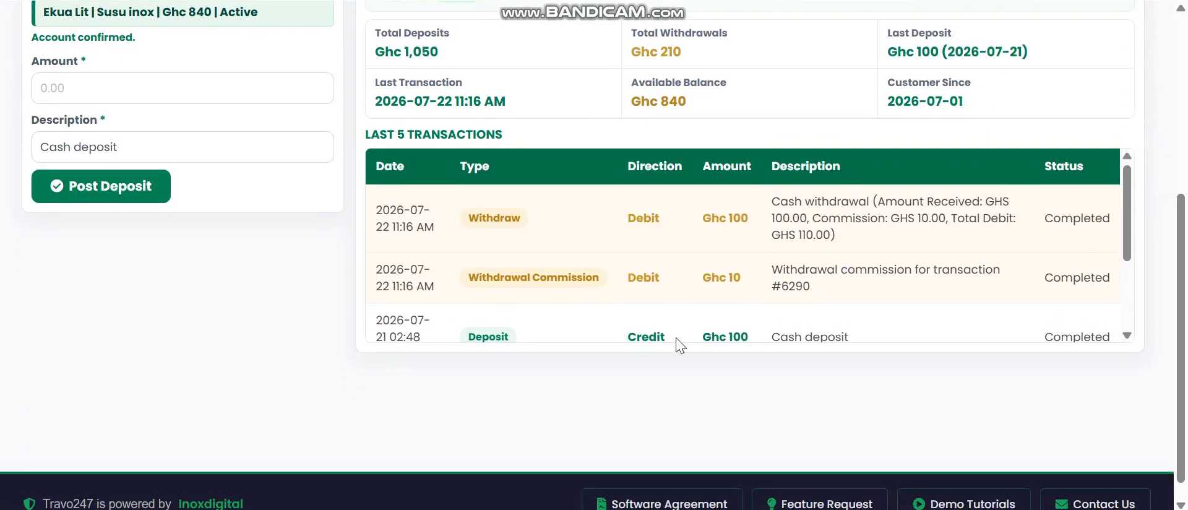
{"action": "scroll", "coordinate": [808, 270], "scroll_direction": "down", "scroll_amount": 2}
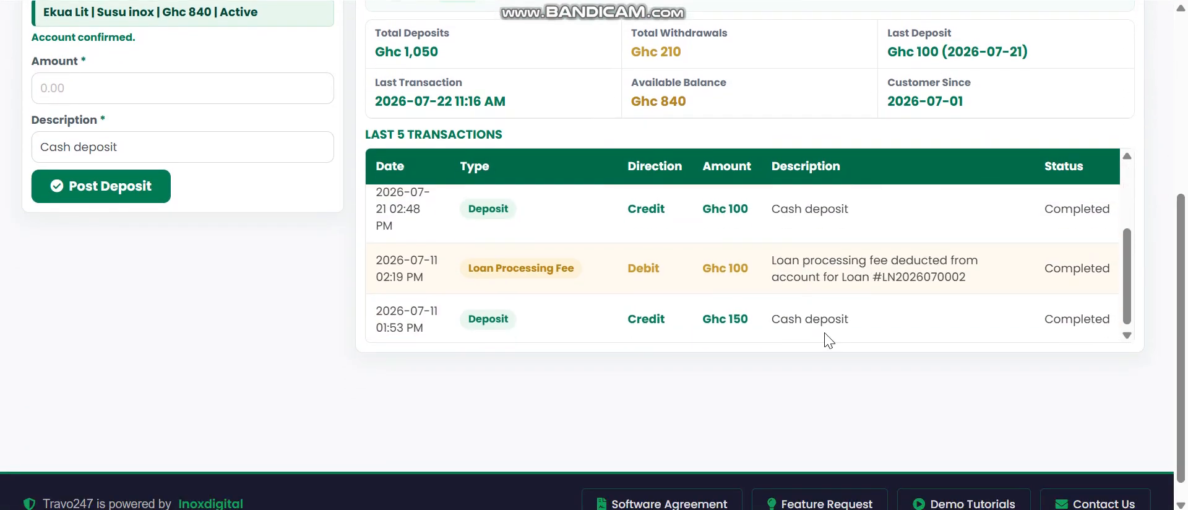
{"action": "scroll", "coordinate": [800, 332], "scroll_direction": "up", "scroll_amount": 2}
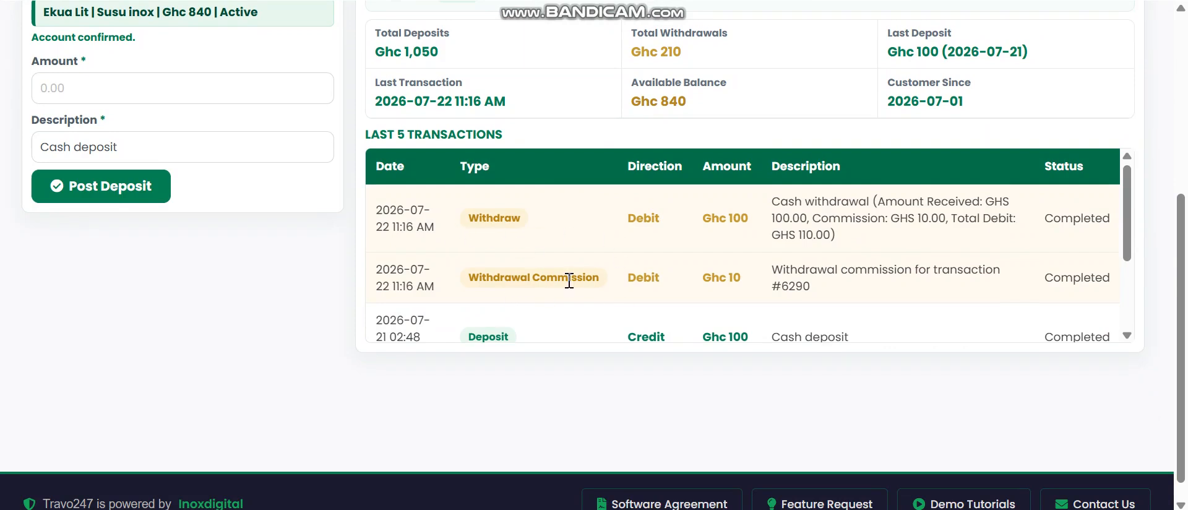
{"action": "scroll", "coordinate": [804, 275], "scroll_direction": "down", "scroll_amount": 2}
{"action": "left_click", "coordinate": [1179, 243]}
{"action": "left_click_drag", "start_coordinate": [1180, 243], "coordinate": [1175, 146]}
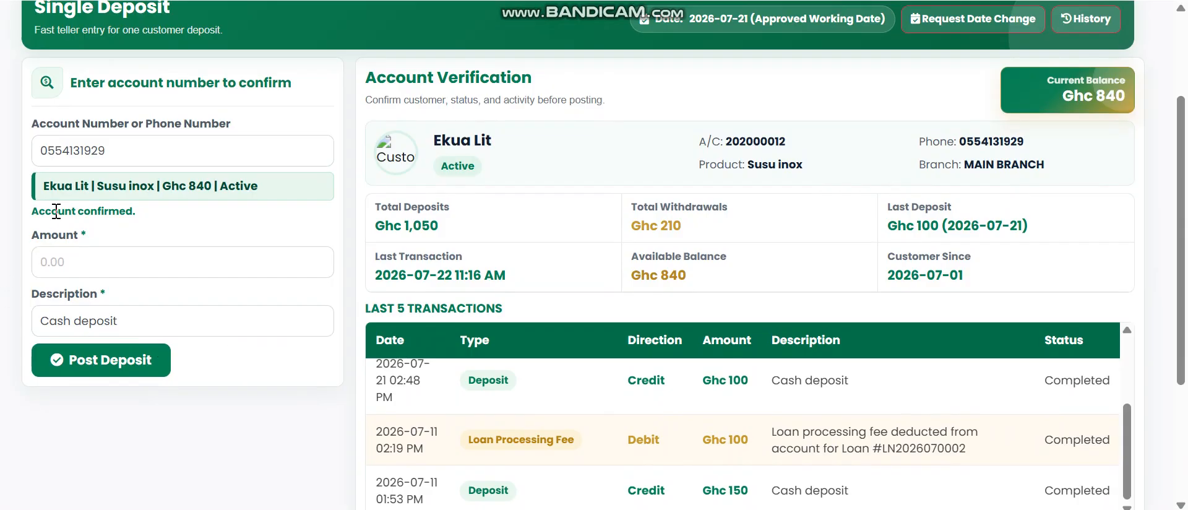
Step: Post a 1,000 'Cash deposit' and confirm it, raising the balance from 840.00 to 1,840.00
{"action": "left_click", "coordinate": [73, 263]}
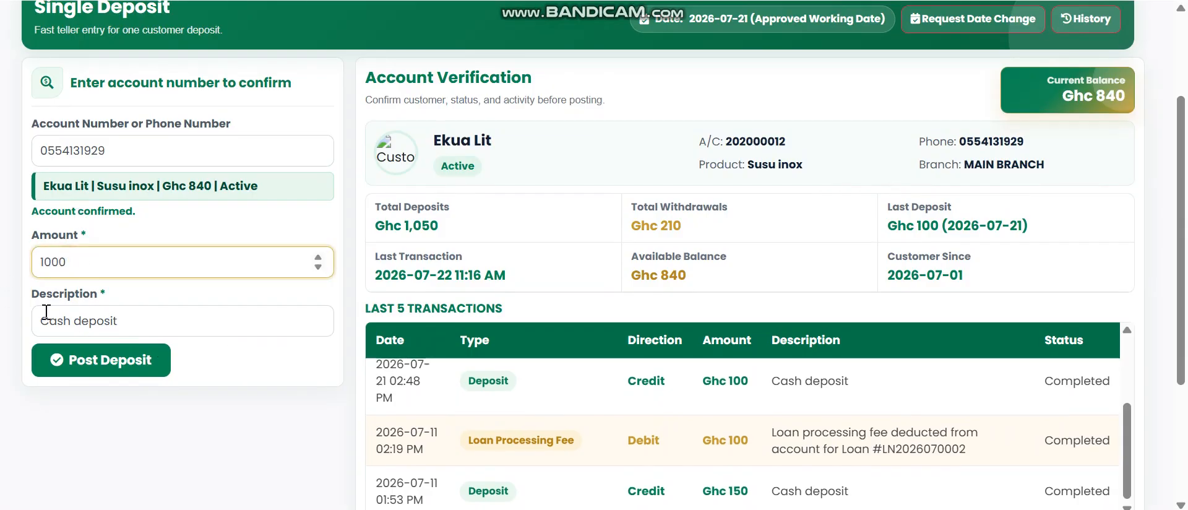
{"action": "left_click", "coordinate": [173, 322]}
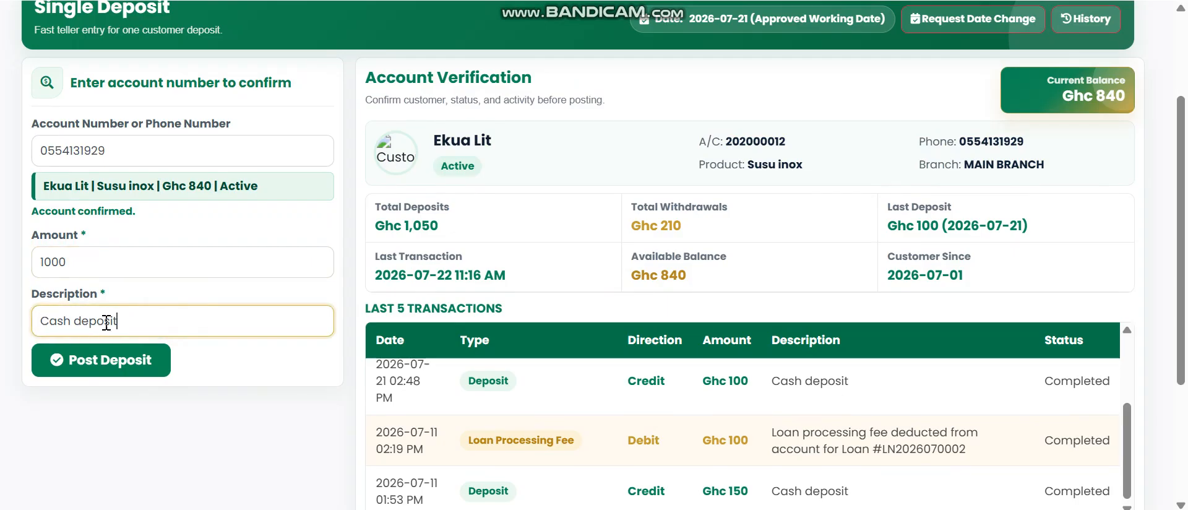
{"action": "left_click", "coordinate": [106, 365]}
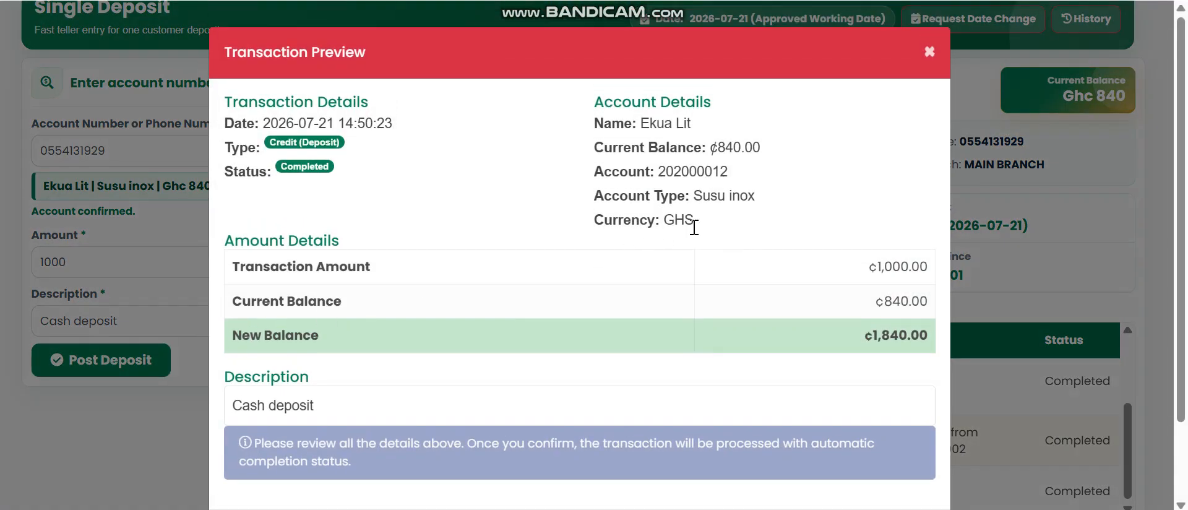
{"action": "scroll", "coordinate": [694, 227], "scroll_direction": "down", "scroll_amount": 2}
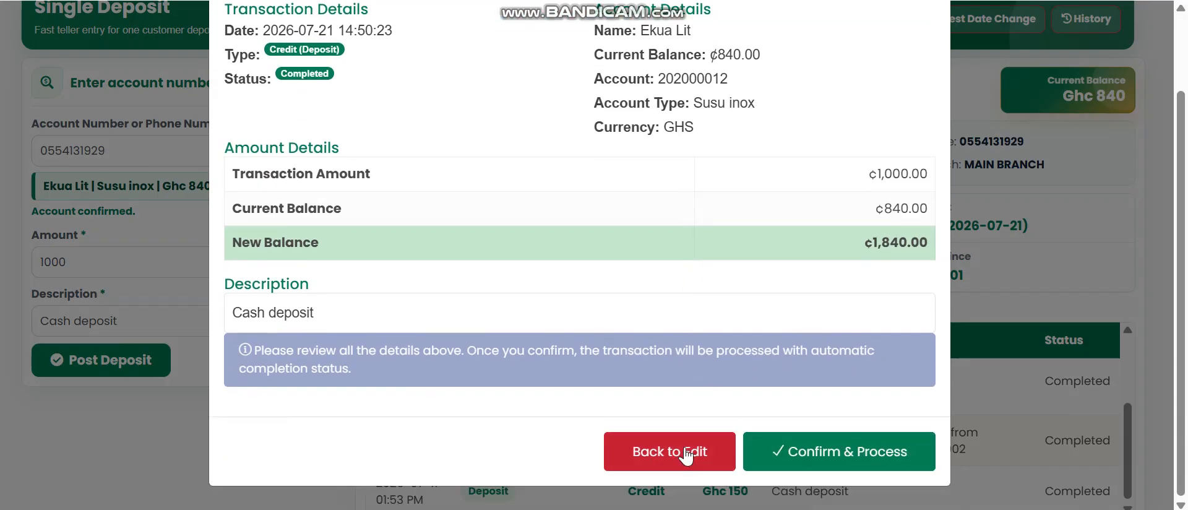
{"action": "scroll", "coordinate": [705, 322], "scroll_direction": "up", "scroll_amount": 2}
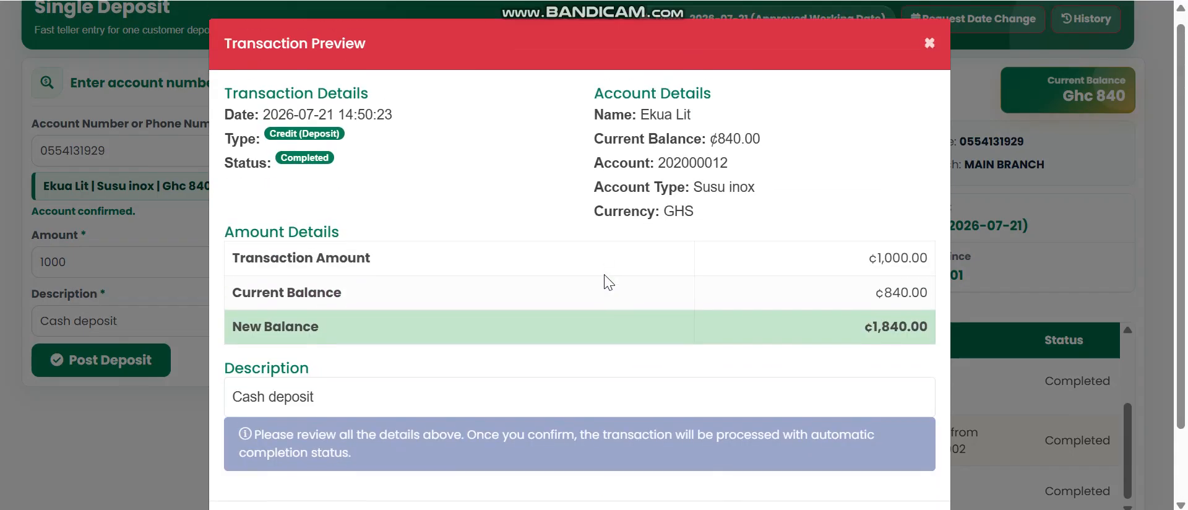
{"action": "scroll", "coordinate": [713, 289], "scroll_direction": "down", "scroll_amount": 2}
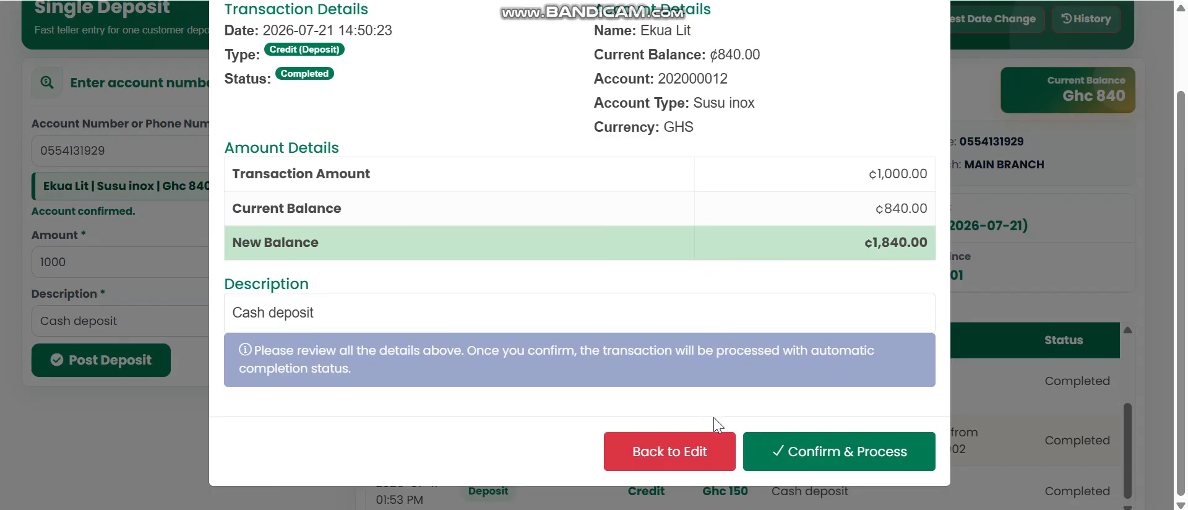
{"action": "left_click", "coordinate": [829, 451]}
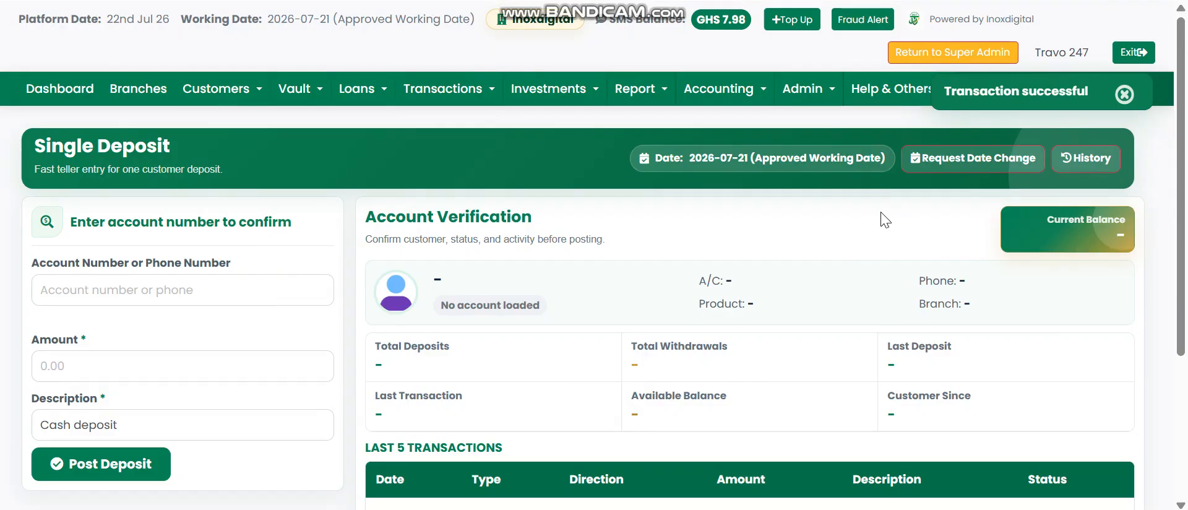
Step: Open Bulk Deposit and verify the customer's account by phone number, correcting a mistyped entry
{"action": "mouse_move", "coordinate": [511, 90]}
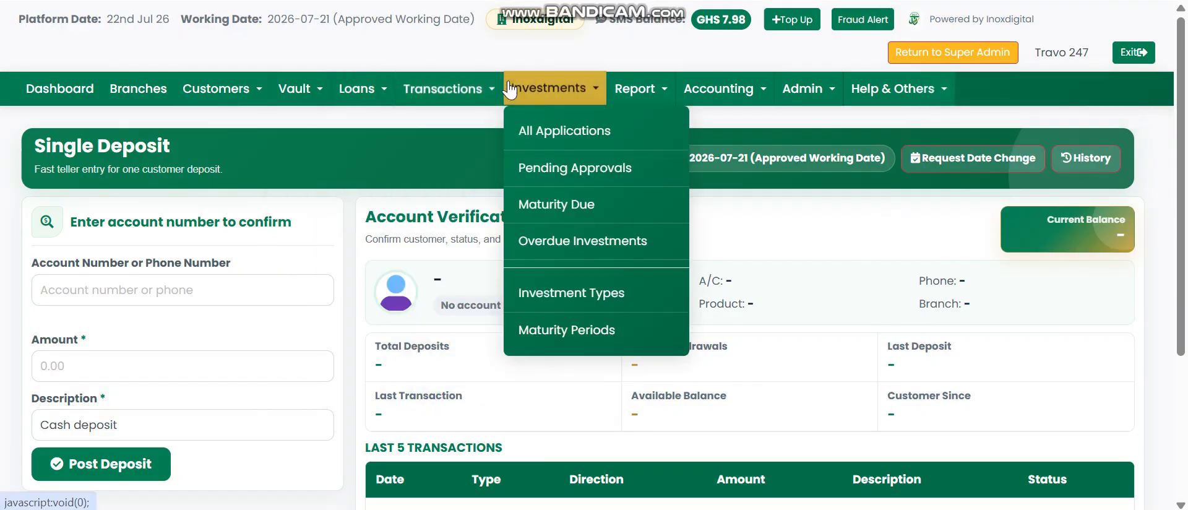
{"action": "mouse_move", "coordinate": [446, 108]}
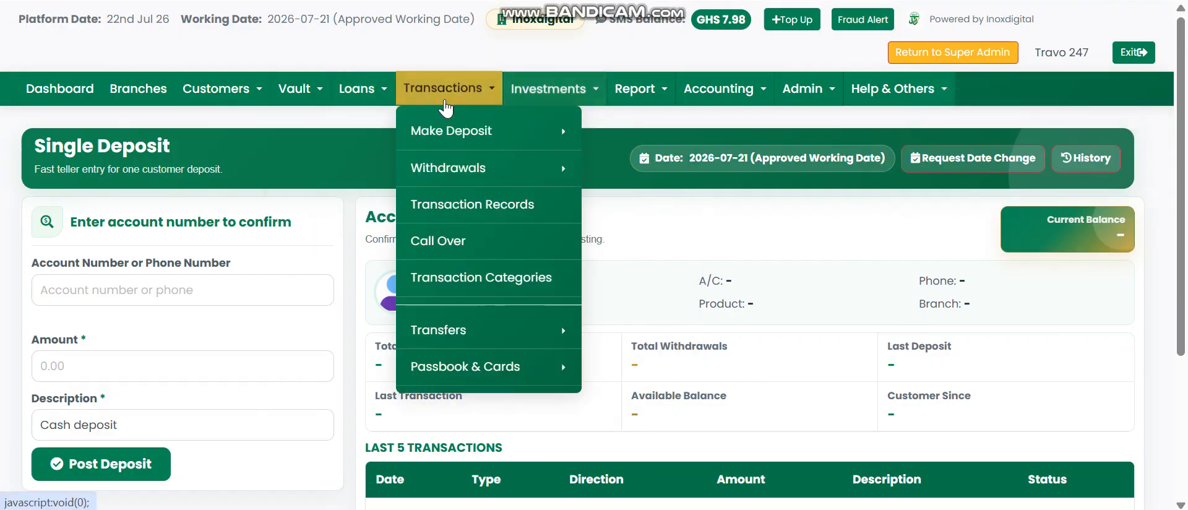
{"action": "mouse_move", "coordinate": [476, 131]}
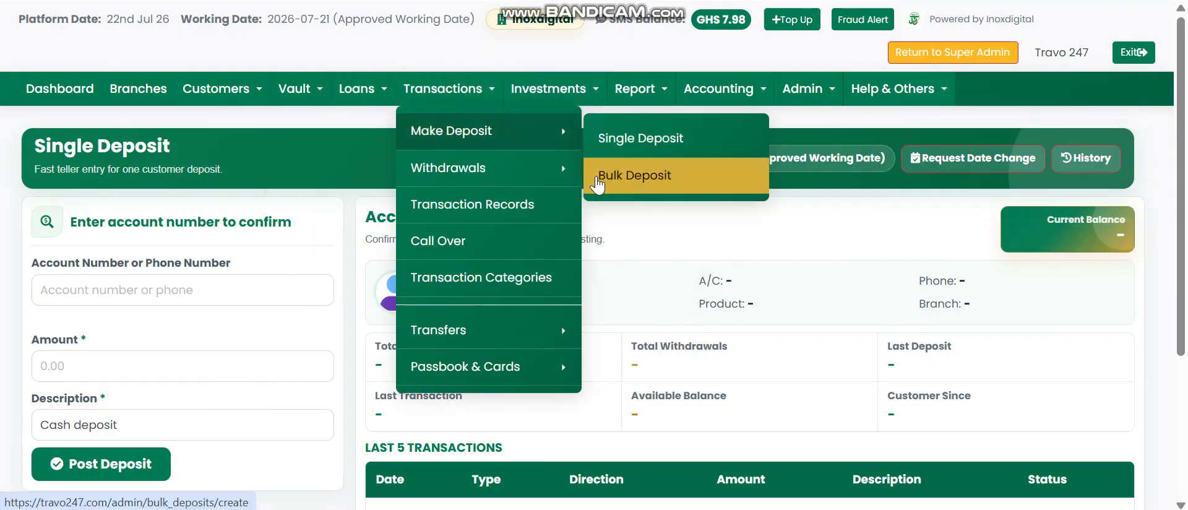
{"action": "left_click", "coordinate": [640, 175]}
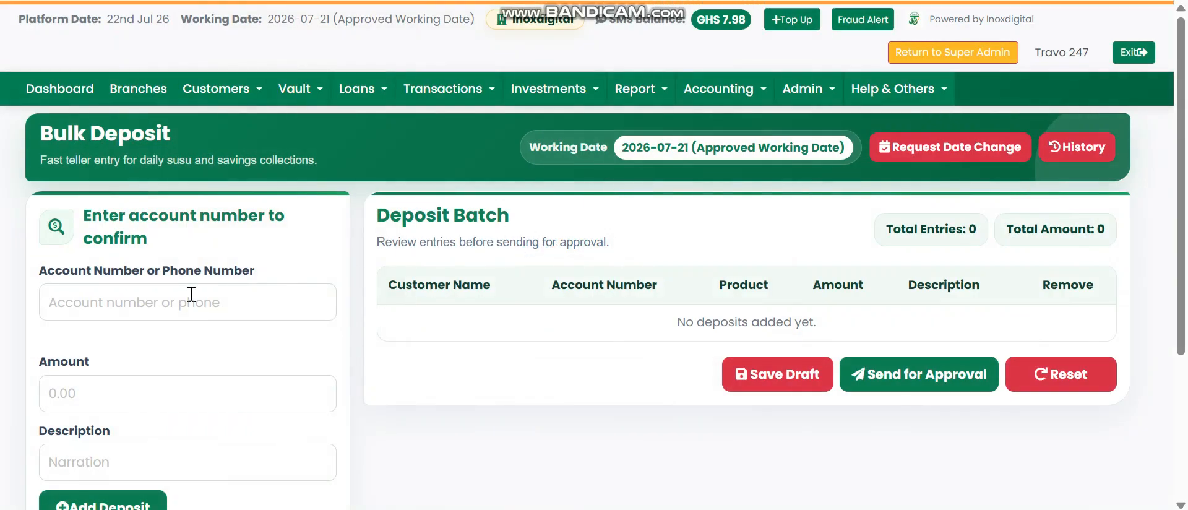
{"action": "left_click", "coordinate": [183, 294]}
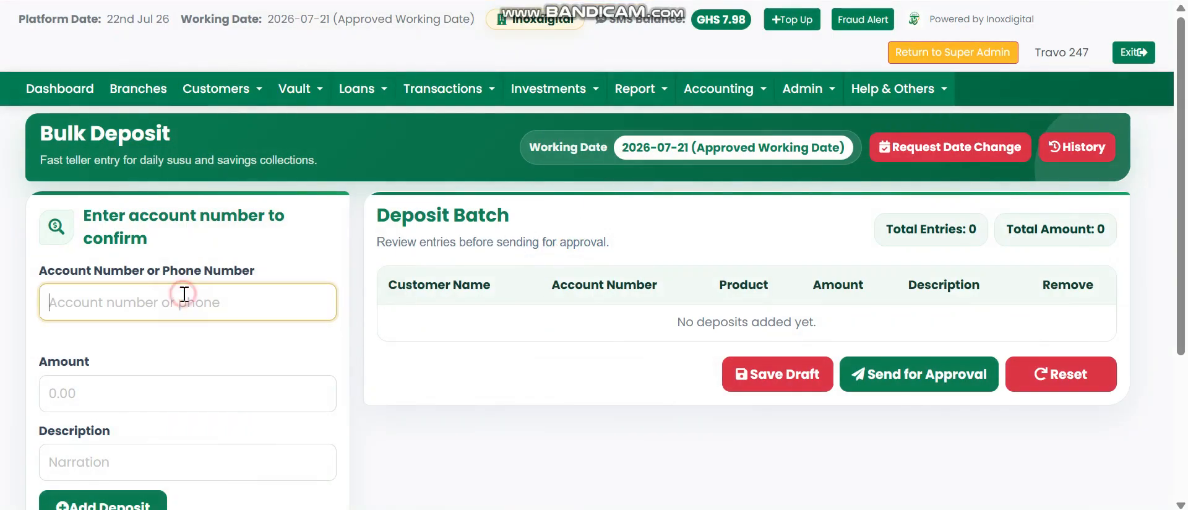
{"action": "key", "text": "Tab"}
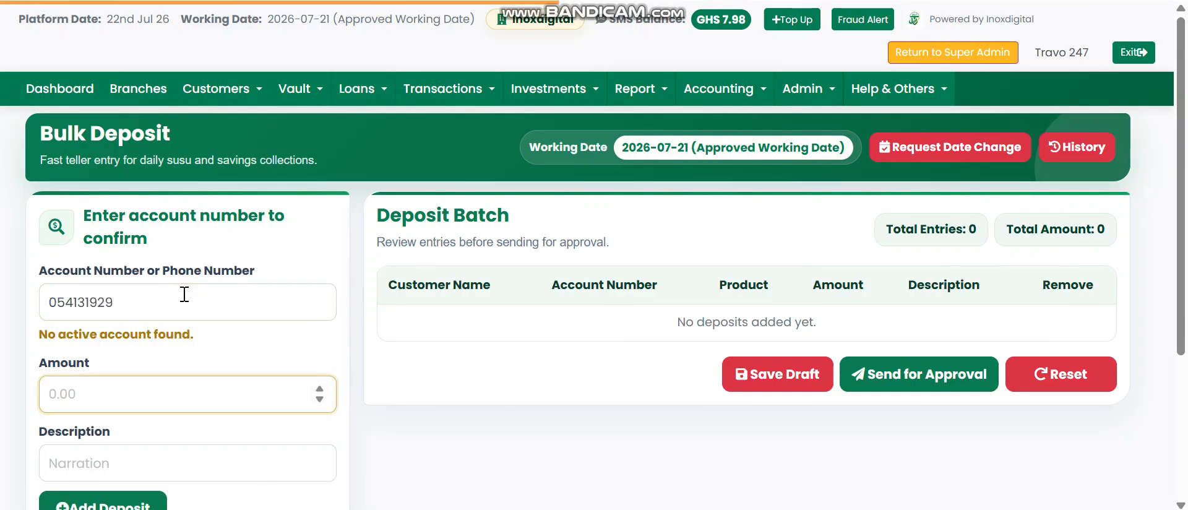
{"action": "double_click", "coordinate": [166, 307]}
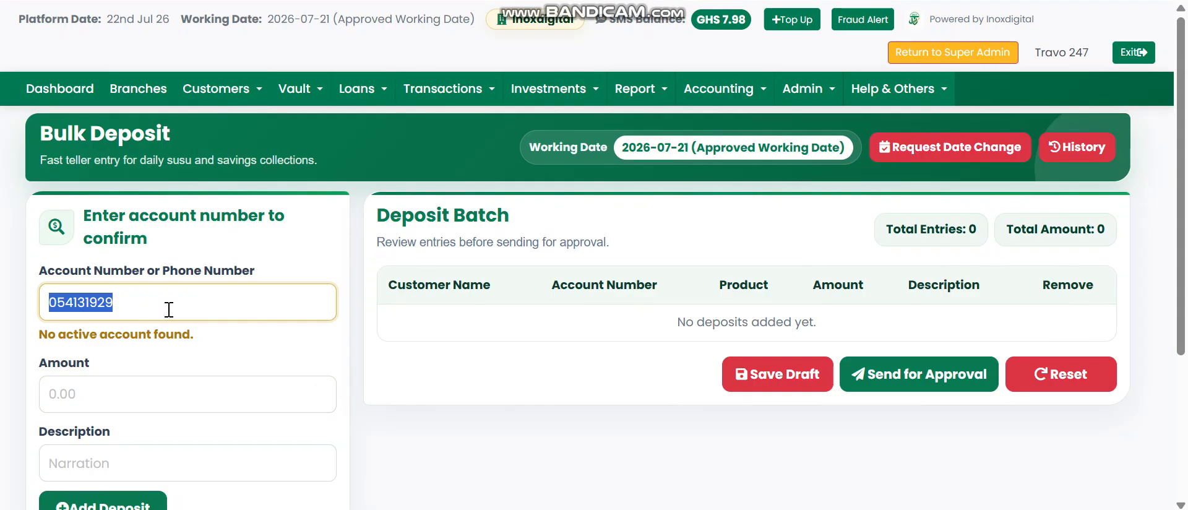
{"action": "key", "text": "Tab"}
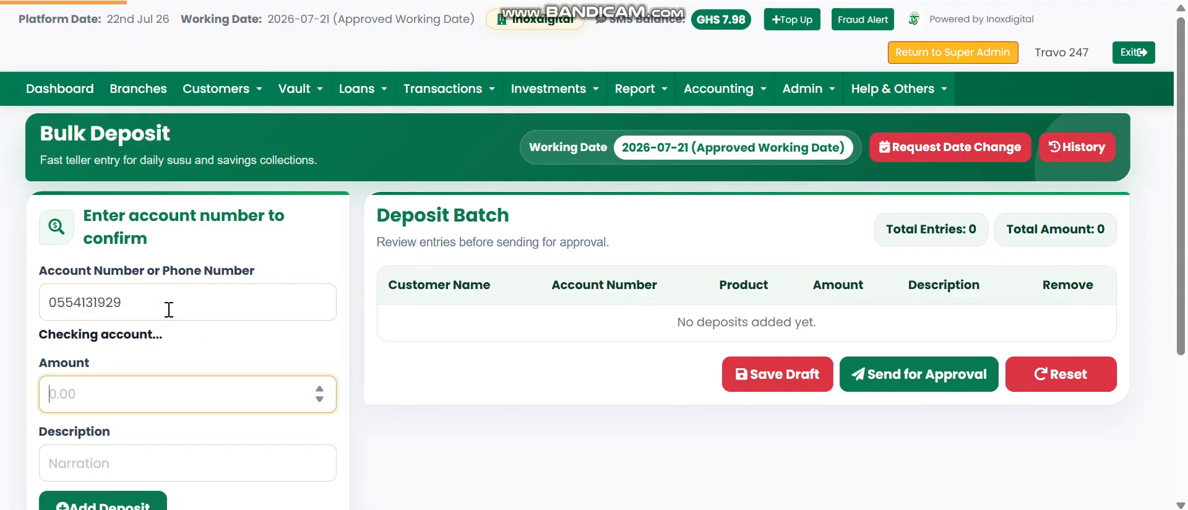
Step: Add a 10.00 Susu inox deposit for that account to the batch
{"action": "left_click", "coordinate": [83, 446]}
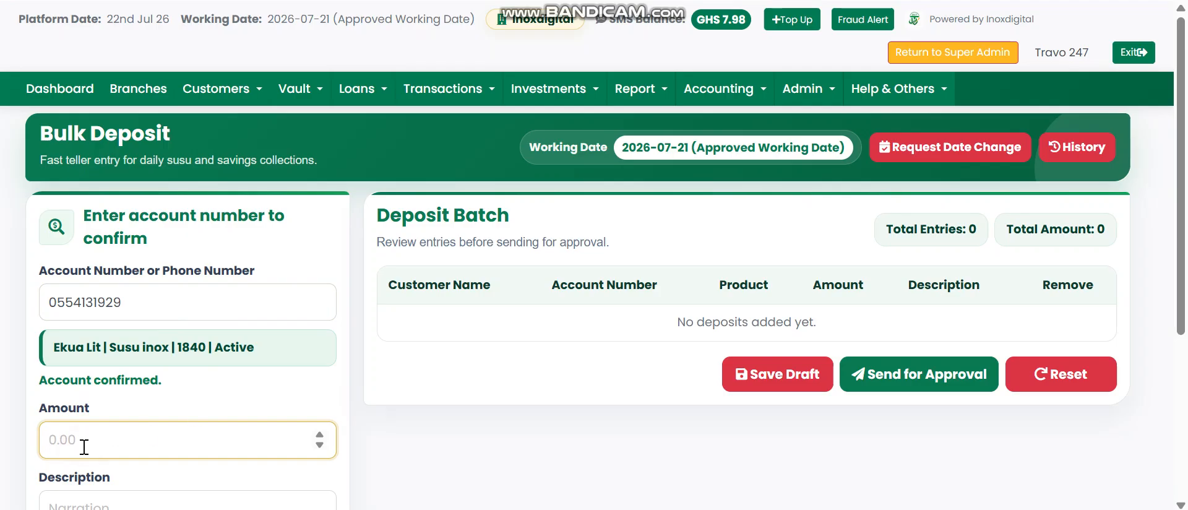
{"action": "left_click", "coordinate": [109, 439]}
{"action": "type", "text": "10"}
{"action": "scroll", "coordinate": [136, 371], "scroll_direction": "down", "scroll_amount": 3}
{"action": "left_click", "coordinate": [164, 308]}
{"action": "scroll", "coordinate": [643, 250], "scroll_direction": "up", "scroll_amount": 3}
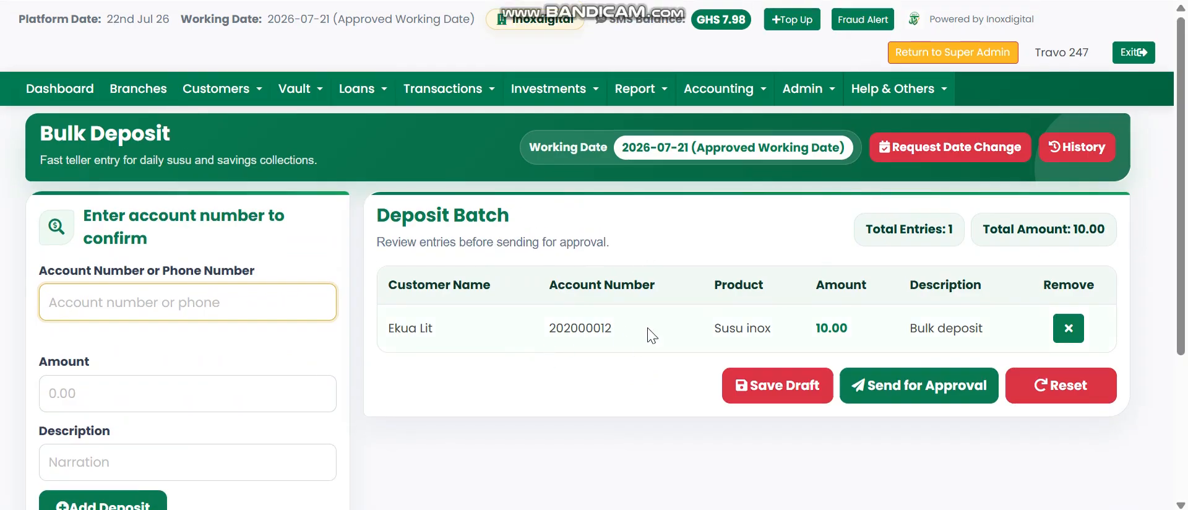
Step: Open Customers > All Registered Customers and copy a customer's account number into Bulk Deposit, then clear it
{"action": "left_click", "coordinate": [204, 89]}
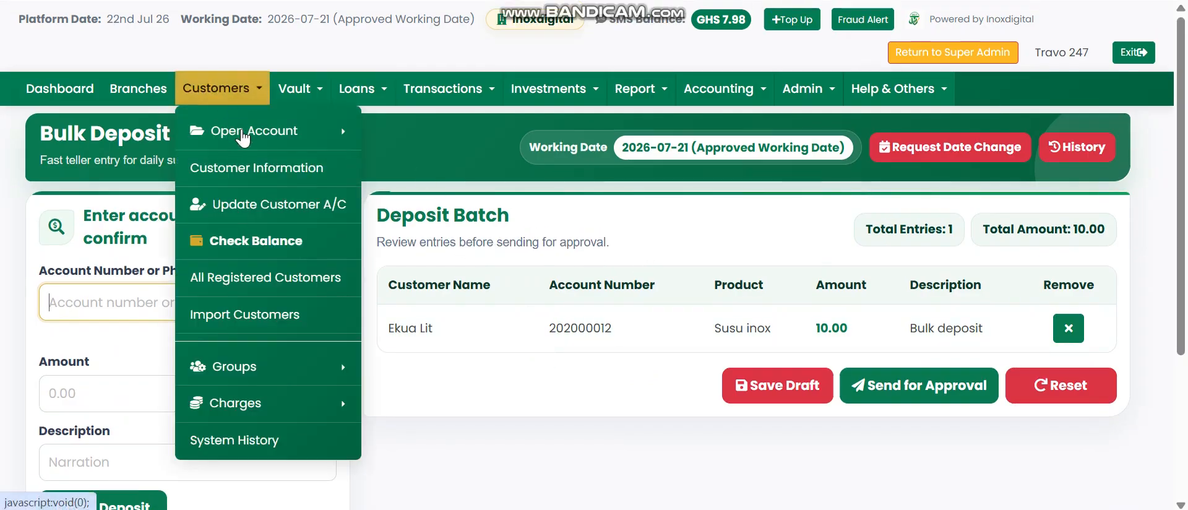
{"action": "left_click", "coordinate": [339, 176]}
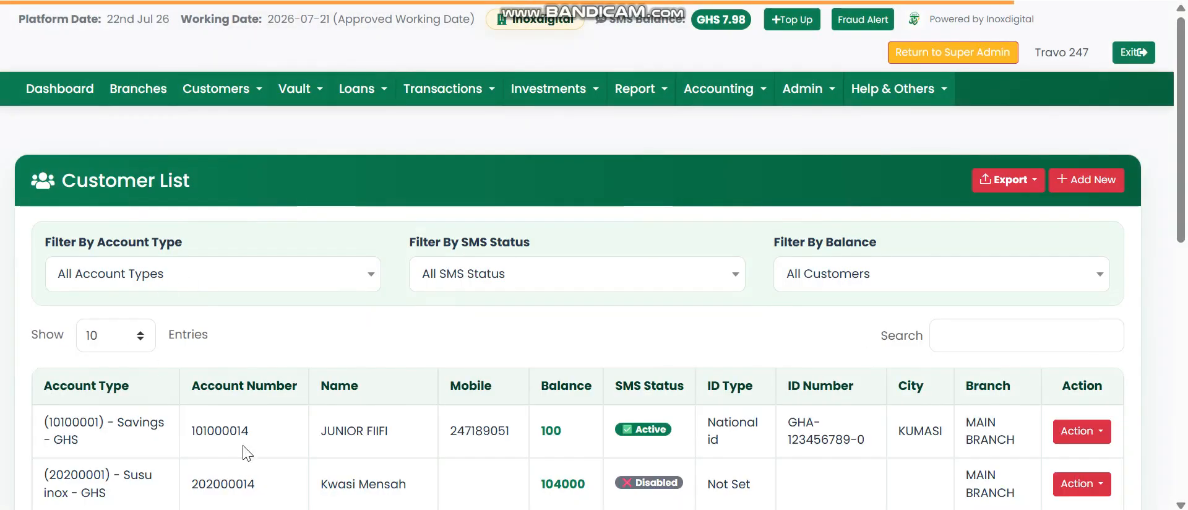
{"action": "scroll", "coordinate": [369, 309], "scroll_direction": "down", "scroll_amount": 5}
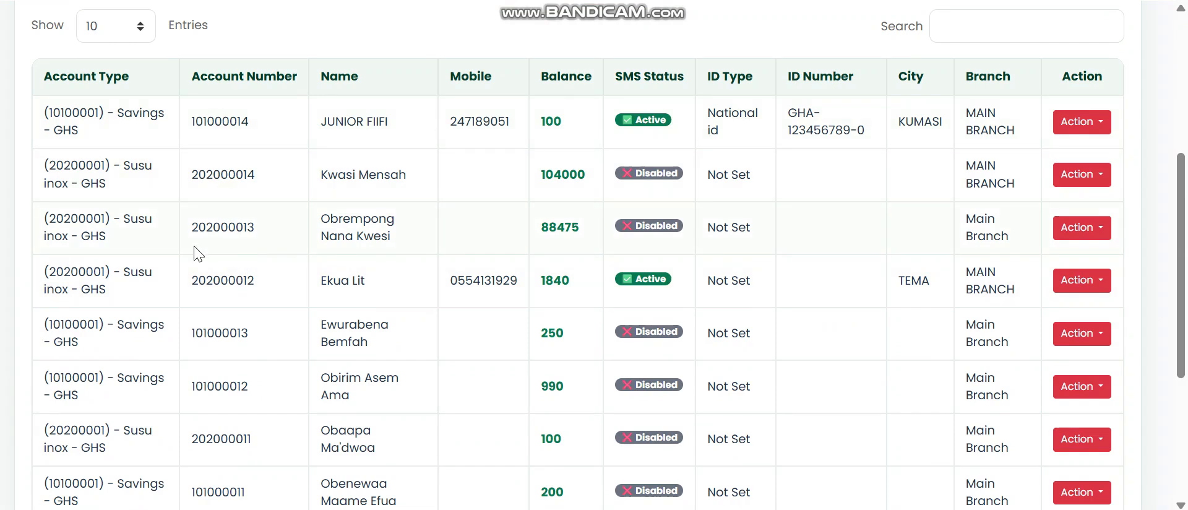
{"action": "double_click", "coordinate": [213, 277]}
{"action": "right_click", "coordinate": [214, 278]}
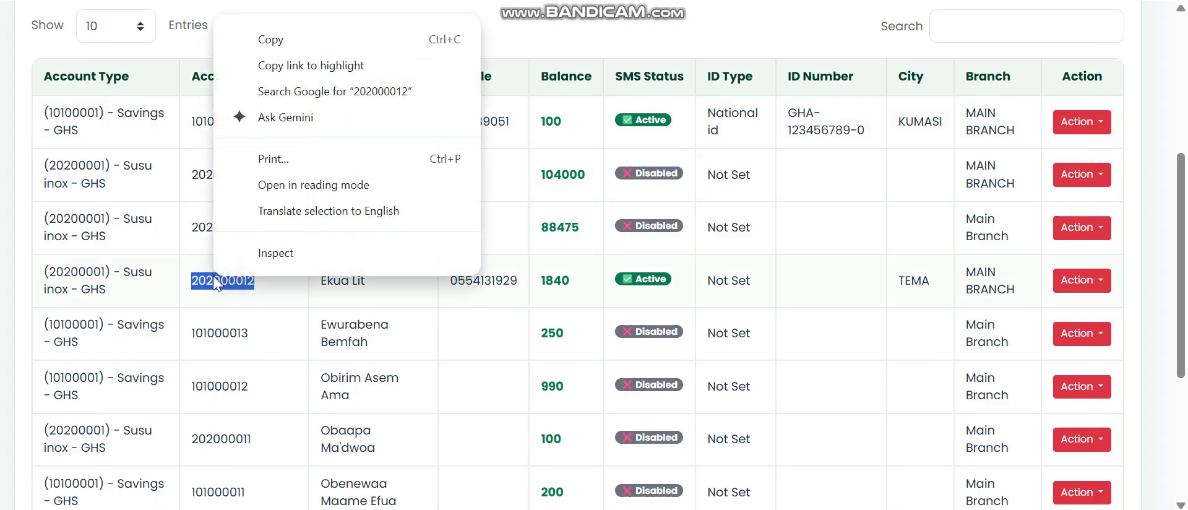
{"action": "left_click", "coordinate": [270, 41]}
{"action": "key", "text": "ctrl+Tab"}
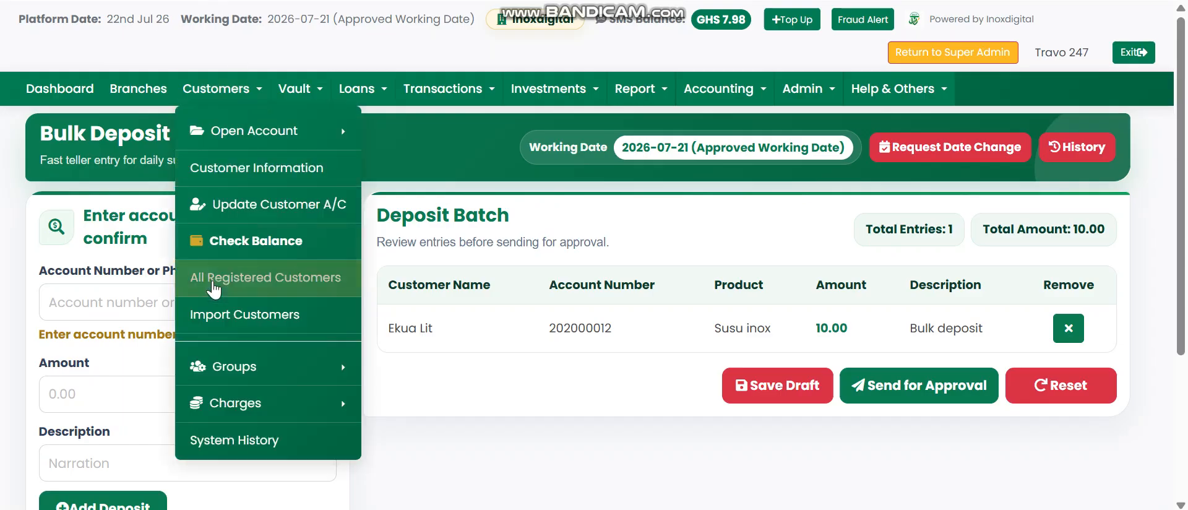
{"action": "left_click", "coordinate": [106, 305]}
{"action": "key", "text": "ctrl+v"}
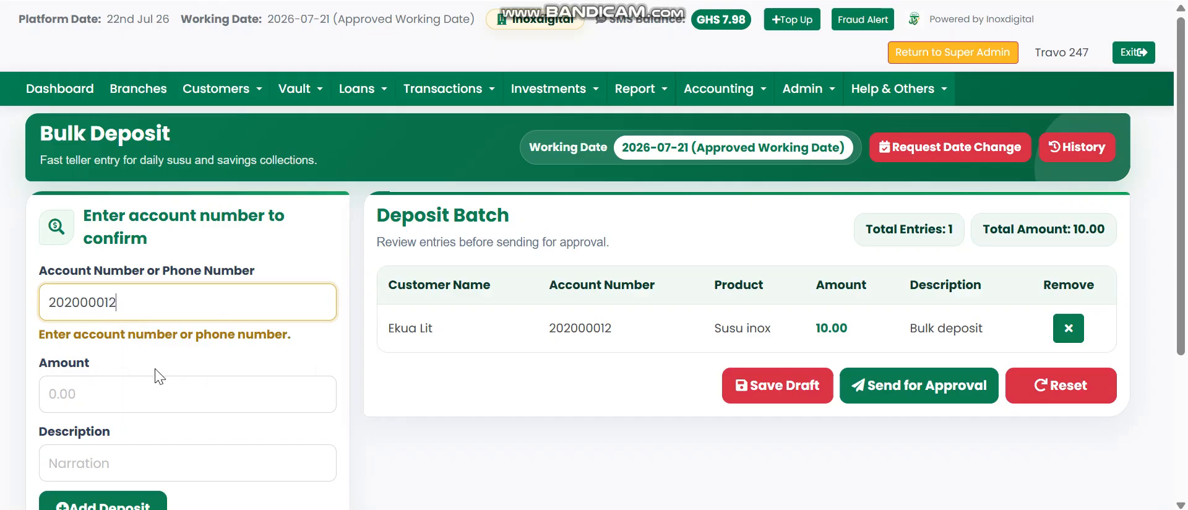
{"action": "left_click", "coordinate": [143, 304]}
{"action": "double_click", "coordinate": [142, 304]}
{"action": "key", "text": "BackSpace"}
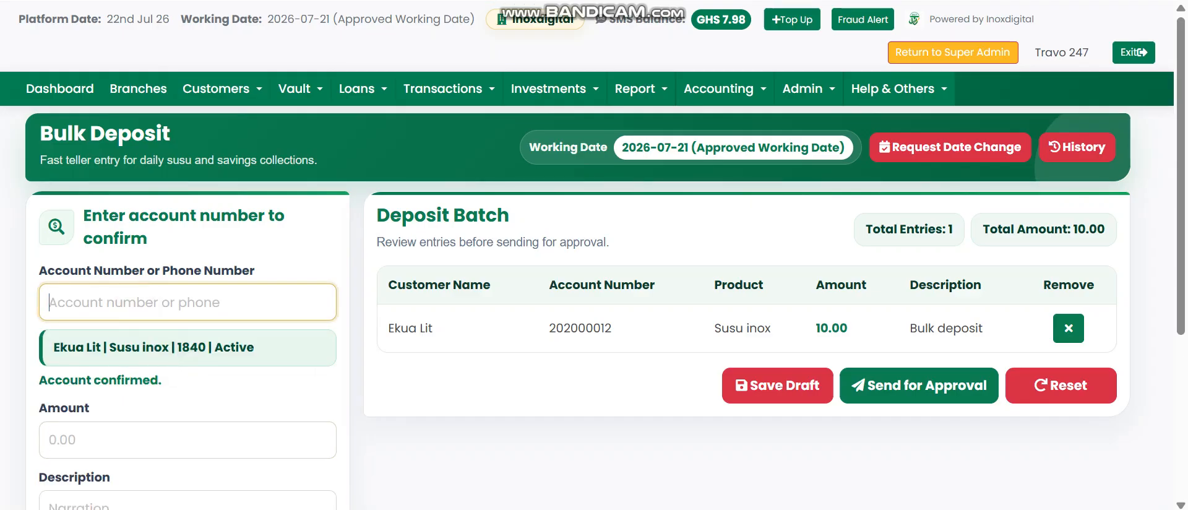
Step: Add a 100.00 deposit for the second customer, using the account number copied from the list
{"action": "key", "text": "alt+Tab"}
{"action": "double_click", "coordinate": [233, 227]}
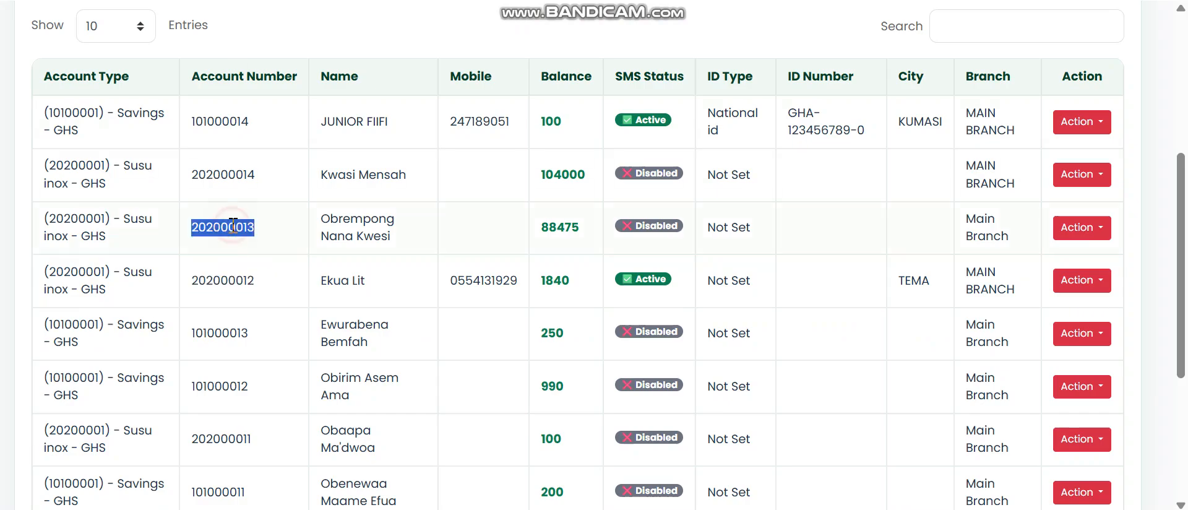
{"action": "key", "text": "ctrl+c"}
{"action": "key", "text": "alt+Tab"}
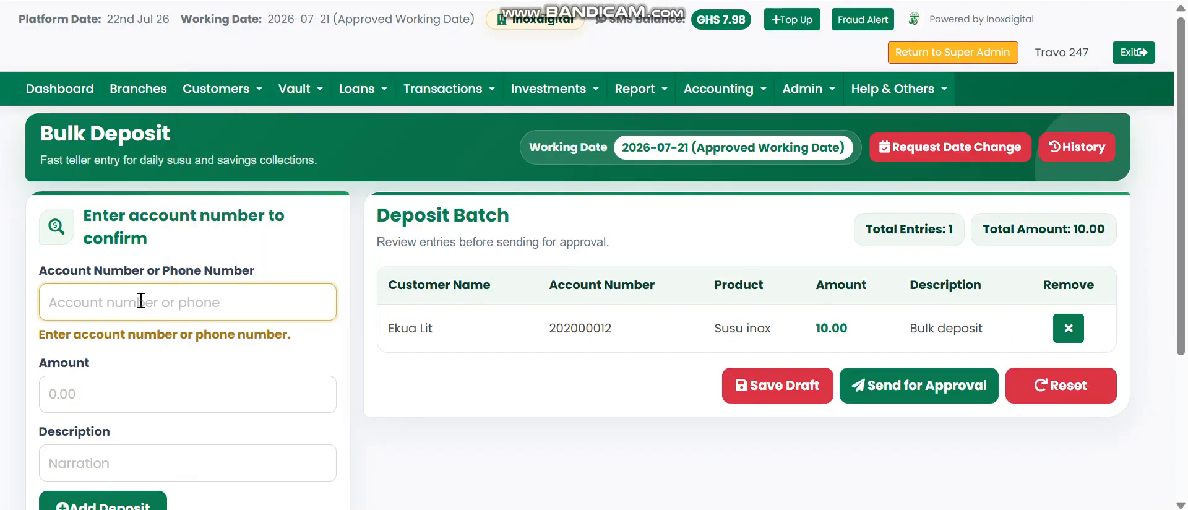
{"action": "key", "text": "ctrl+v"}
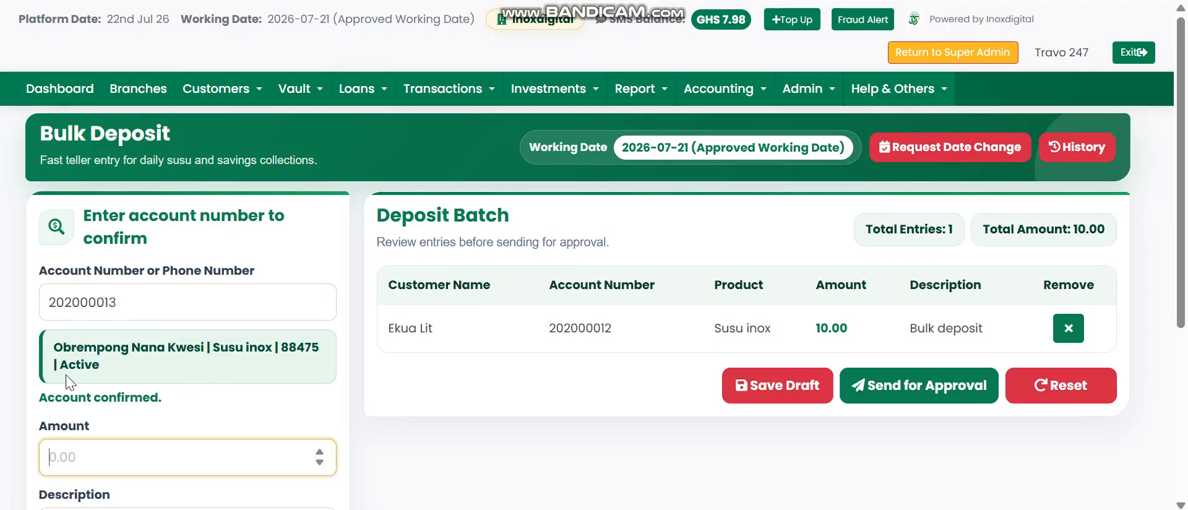
{"action": "left_click_drag", "start_coordinate": [57, 345], "coordinate": [188, 345]}
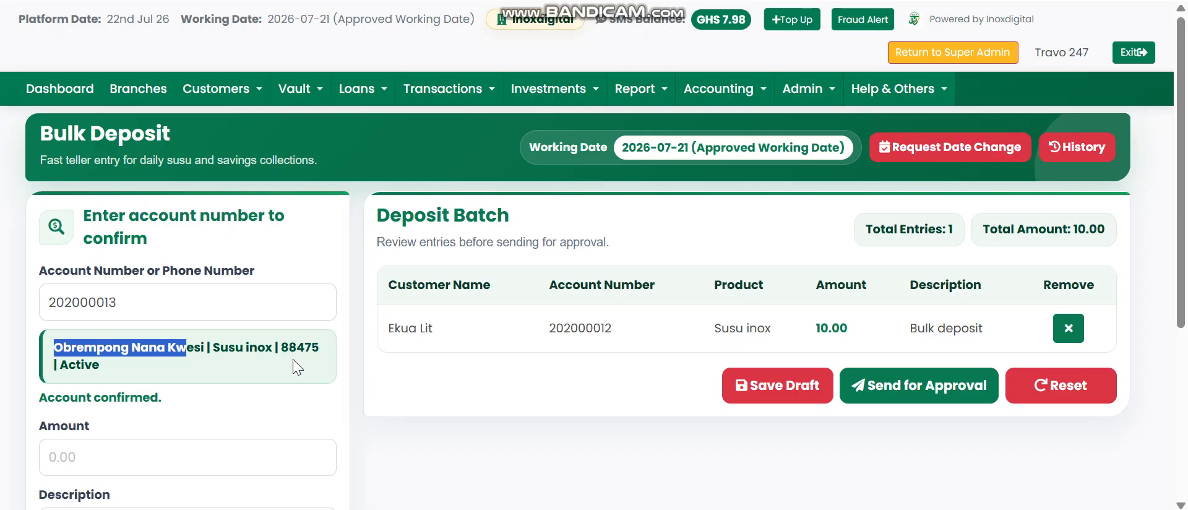
{"action": "left_click", "coordinate": [103, 462]}
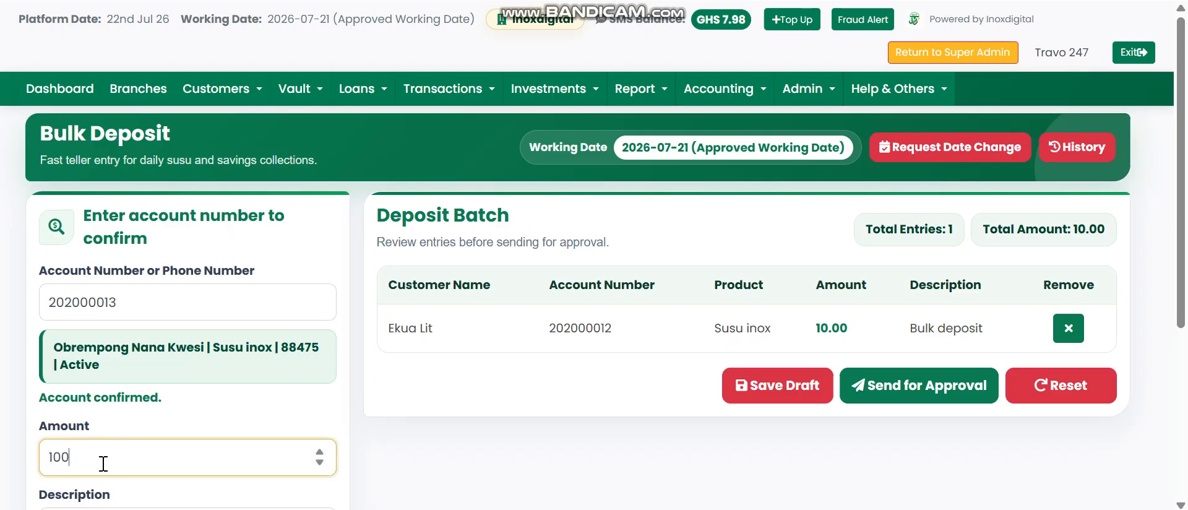
{"action": "scroll", "coordinate": [103, 463], "scroll_direction": "down", "scroll_amount": 5}
{"action": "left_click", "coordinate": [117, 297]}
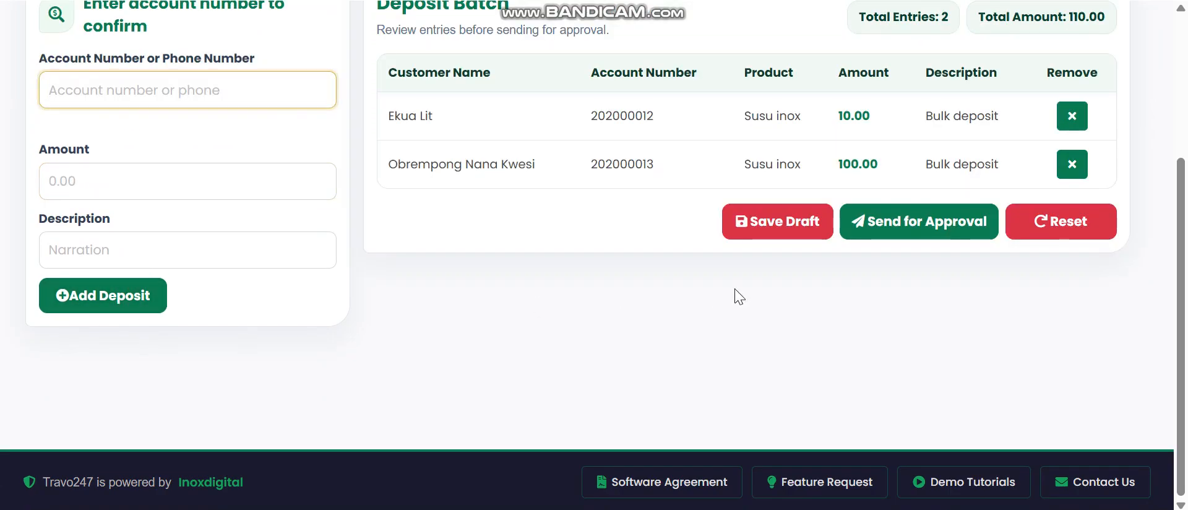
{"action": "left_click_drag", "start_coordinate": [1184, 193], "coordinate": [1185, 115]}
{"action": "left_click_drag", "start_coordinate": [859, 130], "coordinate": [956, 130]}
{"action": "left_click", "coordinate": [955, 129]}
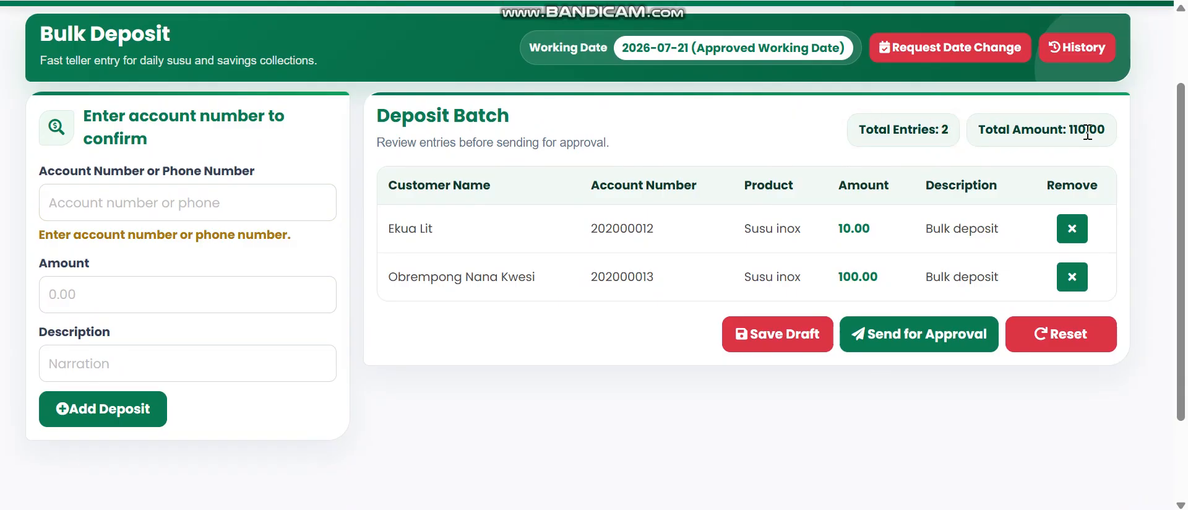
Step: Add a 1,000.00 deposit for the third customer, making 3 entries totalling 1,110.00
{"action": "left_click", "coordinate": [241, 0]}
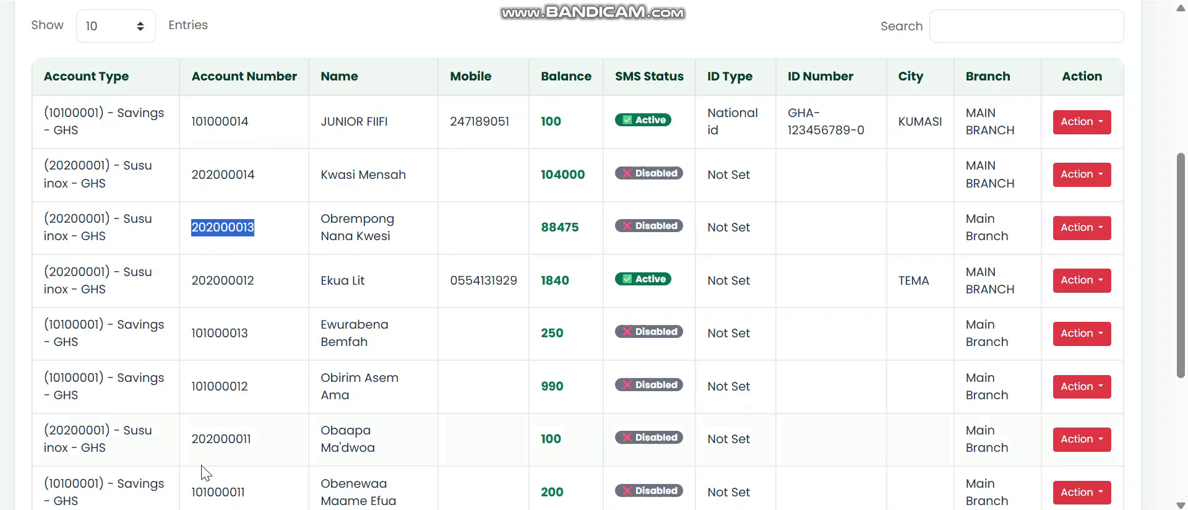
{"action": "double_click", "coordinate": [208, 437]}
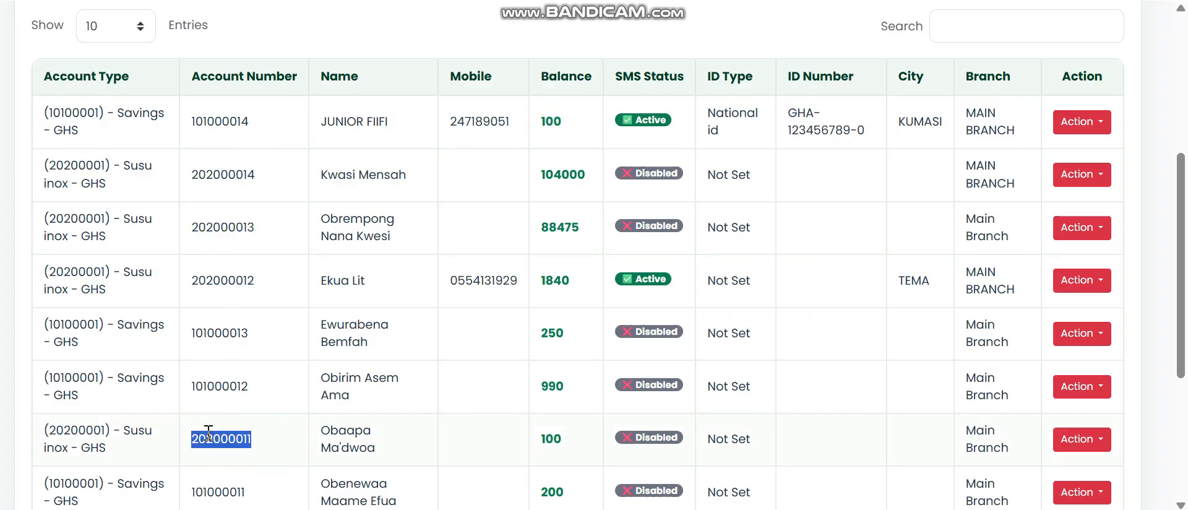
{"action": "left_click", "coordinate": [104, 209]}
{"action": "key", "text": "ctrl+v"}
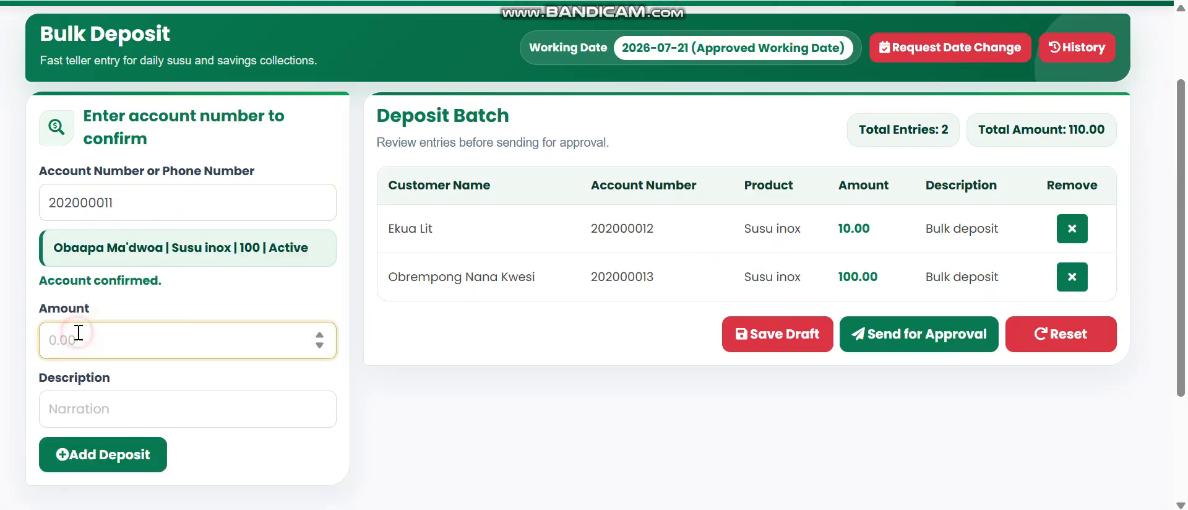
{"action": "type", "text": "1000"}
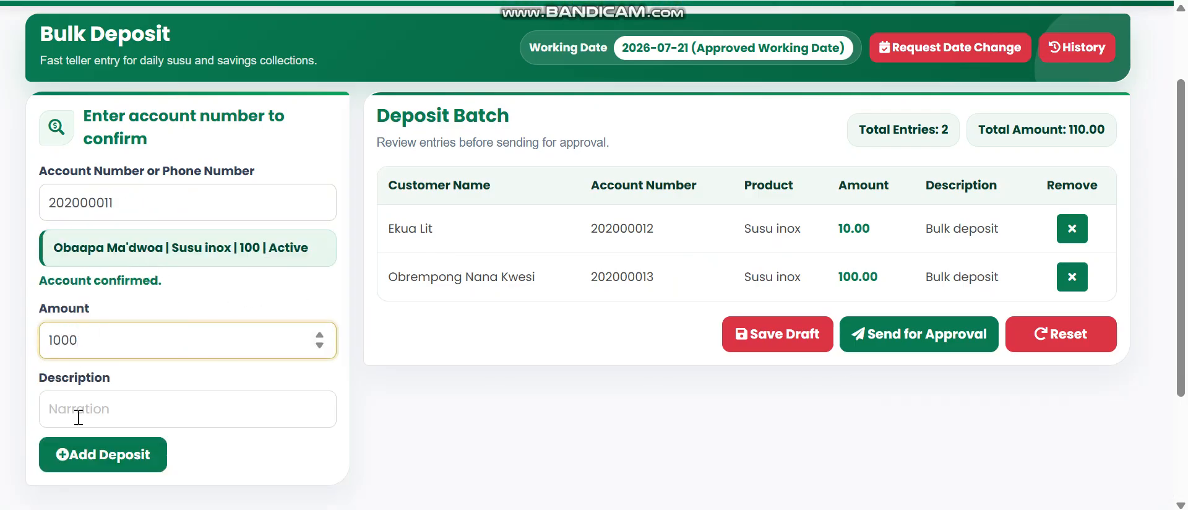
{"action": "left_click", "coordinate": [78, 452]}
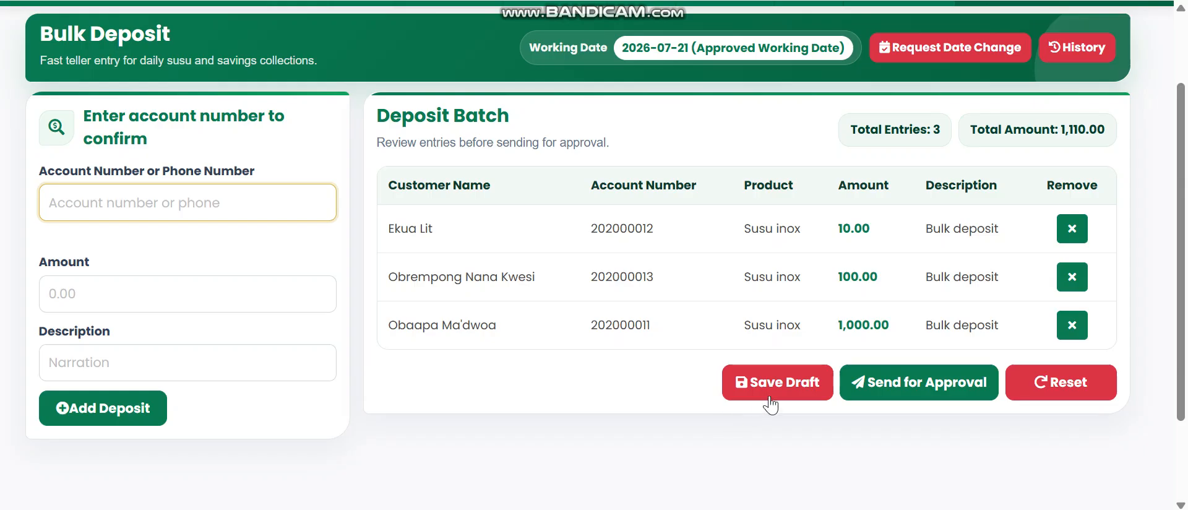
{"action": "mouse_move", "coordinate": [1180, 302]}
{"action": "left_mouse_down"}
{"action": "mouse_move", "coordinate": [1180, 242]}
{"action": "mouse_move", "coordinate": [1174, 290]}
{"action": "left_mouse_up"}
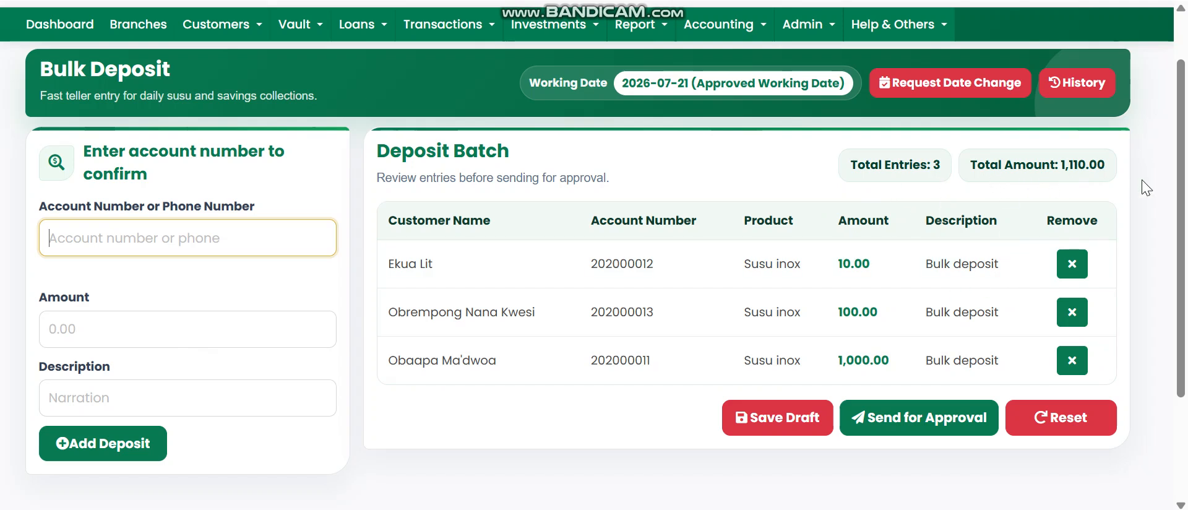
{"action": "scroll", "coordinate": [1181, 133], "scroll_direction": "up", "scroll_amount": 1}
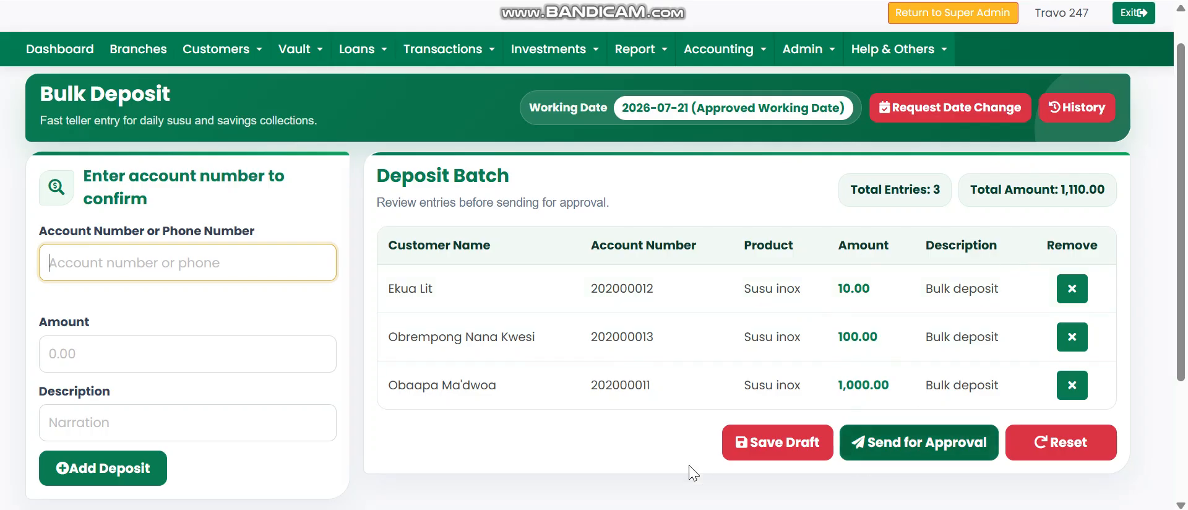
{"action": "left_click", "coordinate": [887, 442]}
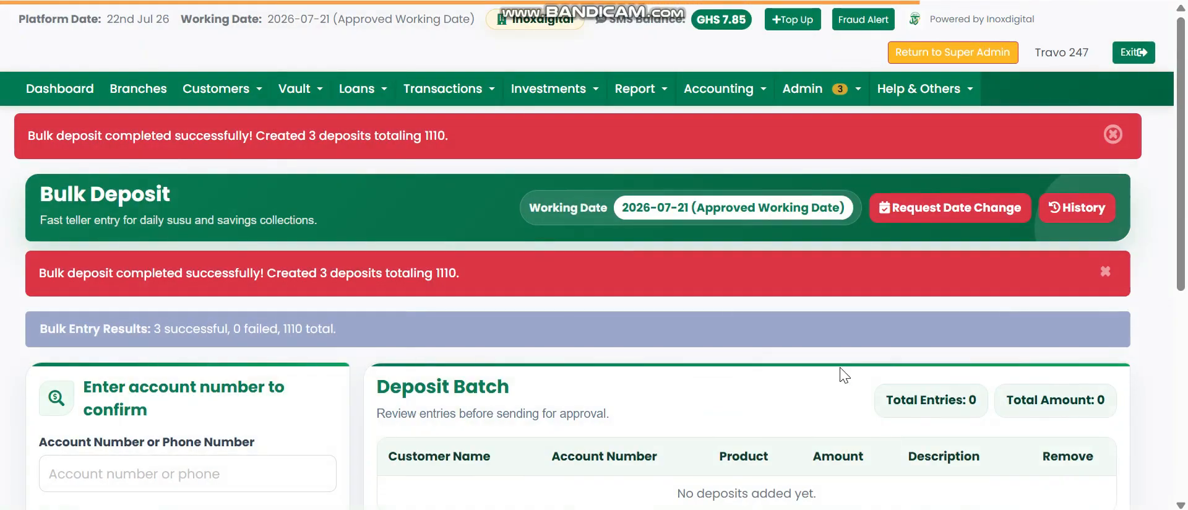
{"action": "left_click", "coordinate": [1113, 134]}
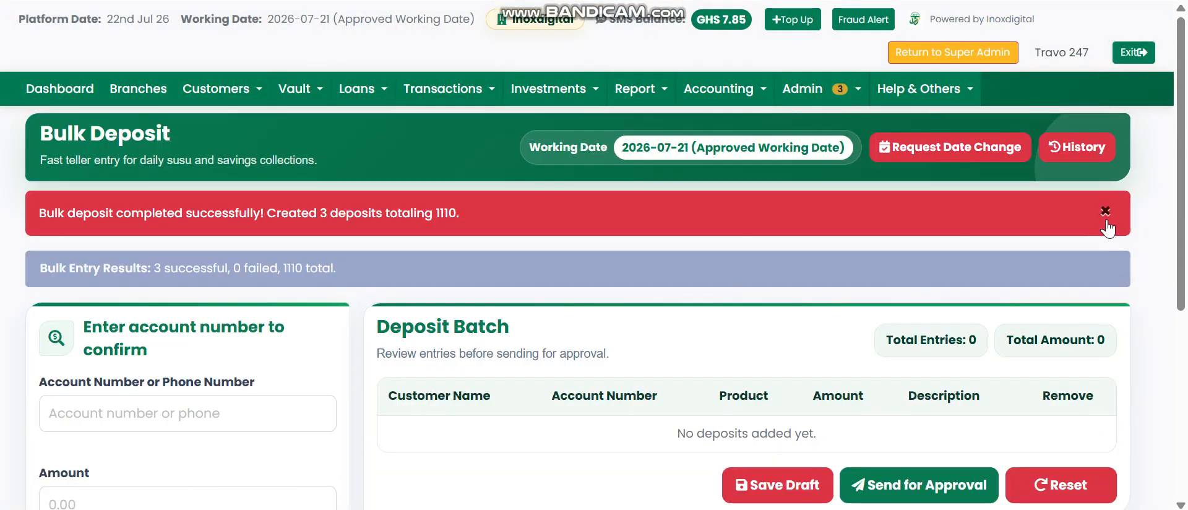
{"action": "left_click", "coordinate": [1105, 213]}
{"action": "left_click", "coordinate": [804, 88]}
{"action": "mouse_move", "coordinate": [822, 131]}
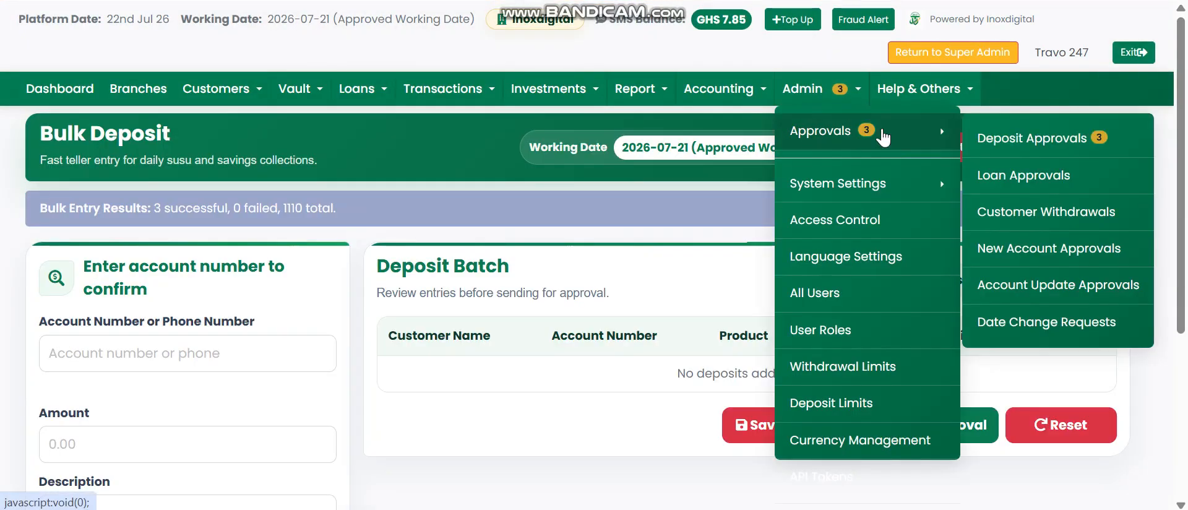
{"action": "left_click", "coordinate": [1092, 138]}
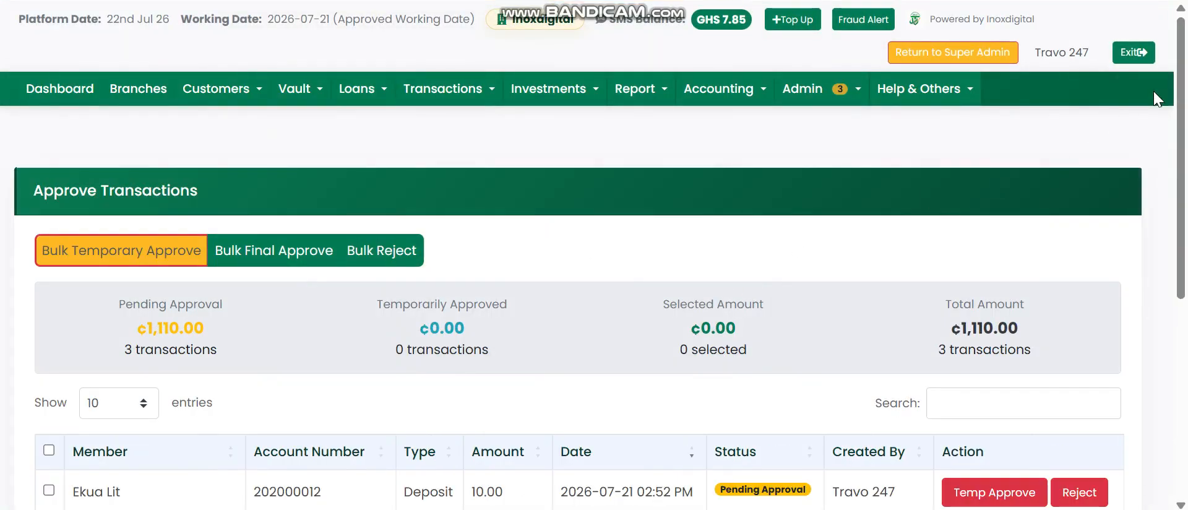
{"action": "left_click_drag", "start_coordinate": [1180, 60], "coordinate": [1179, 196]}
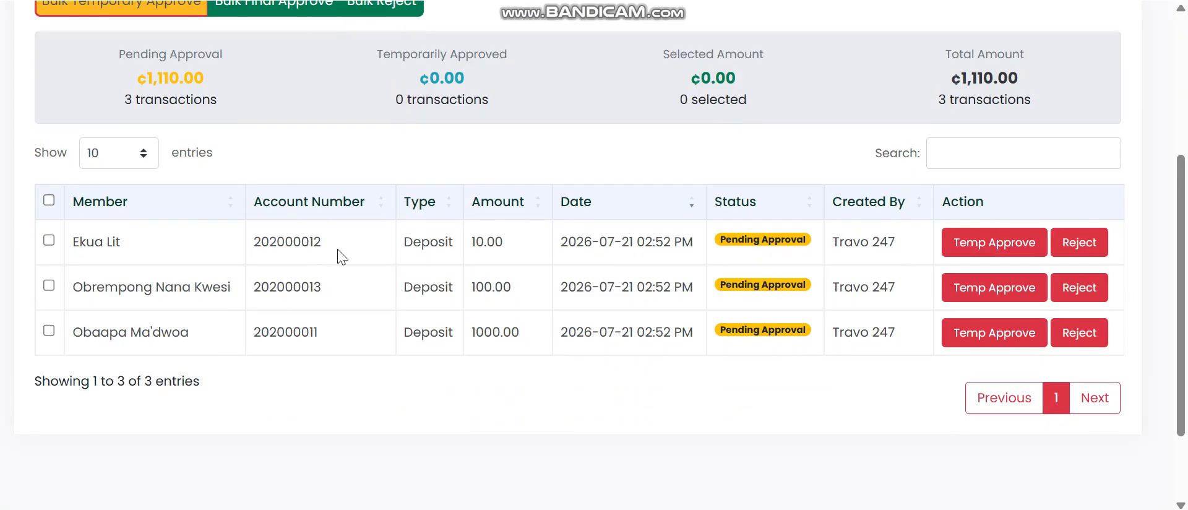
{"action": "scroll", "coordinate": [337, 251], "scroll_direction": "up", "scroll_amount": 4}
{"action": "scroll", "coordinate": [403, 247], "scroll_direction": "down", "scroll_amount": 5}
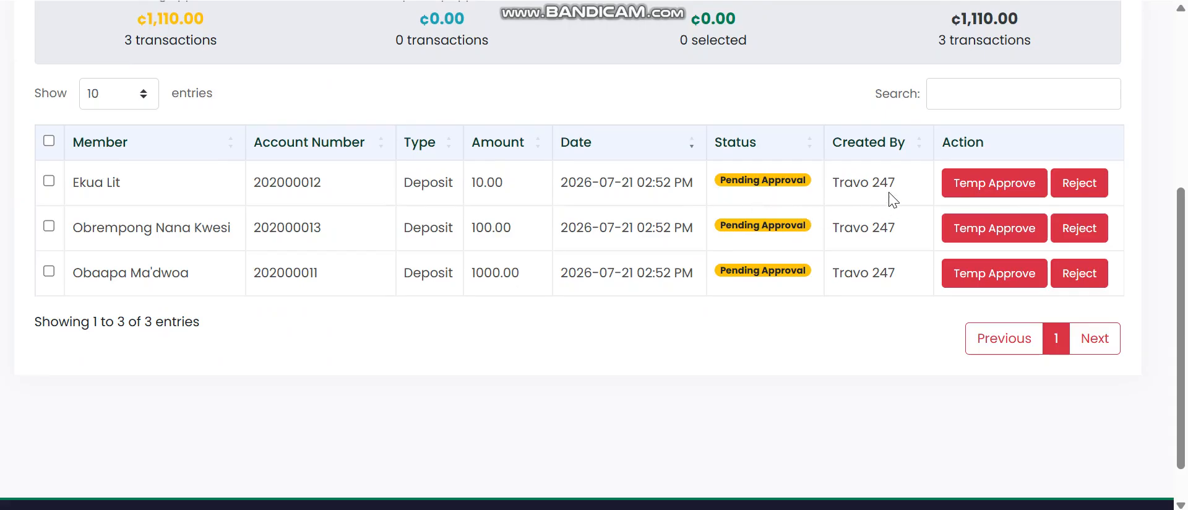
{"action": "scroll", "coordinate": [765, 267], "scroll_direction": "up", "scroll_amount": 5}
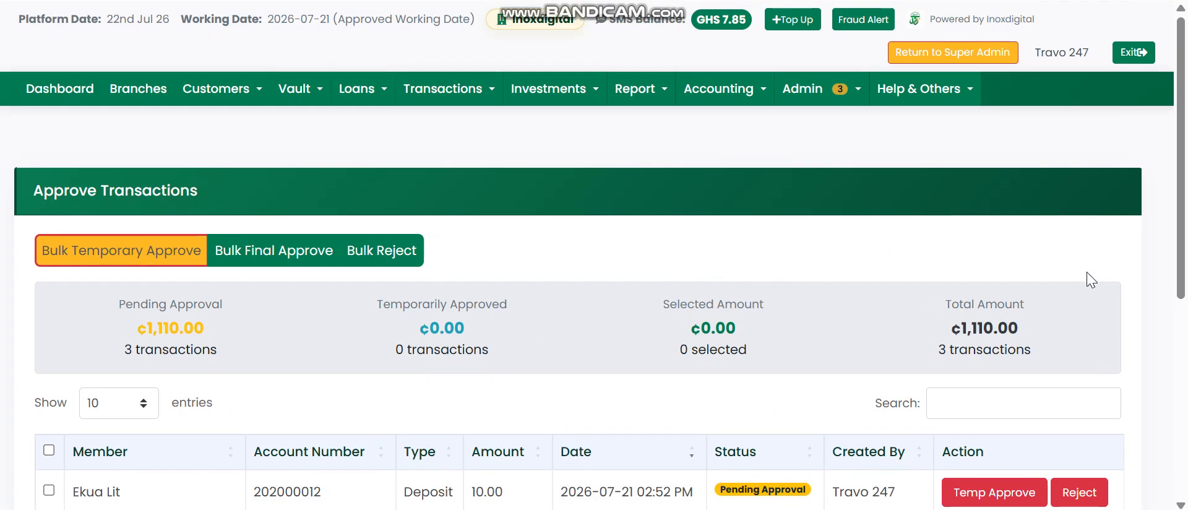
{"action": "scroll", "coordinate": [807, 314], "scroll_direction": "down", "scroll_amount": 2}
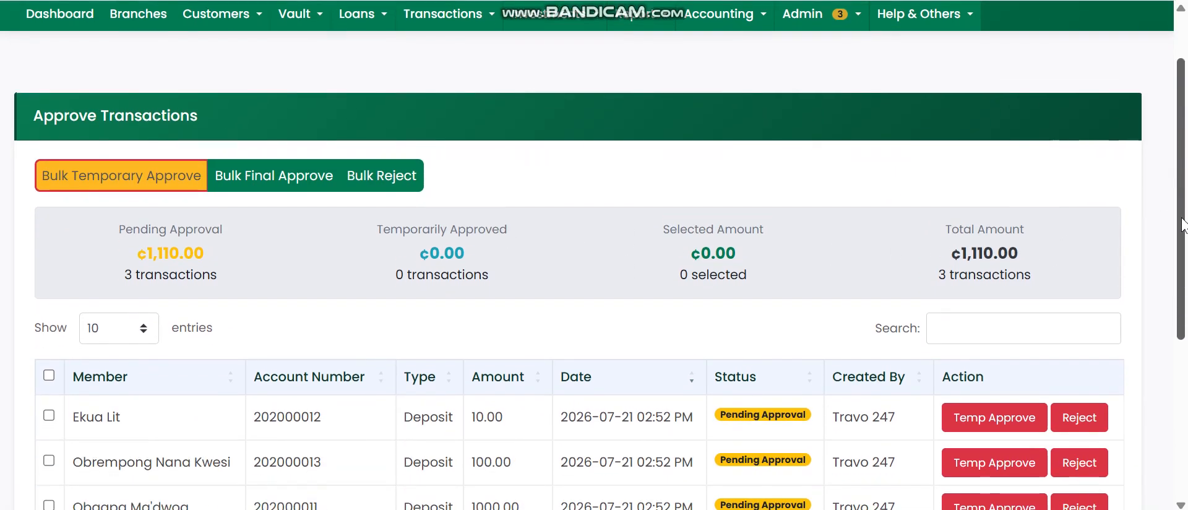
{"action": "scroll", "coordinate": [806, 314], "scroll_direction": "down", "scroll_amount": 4}
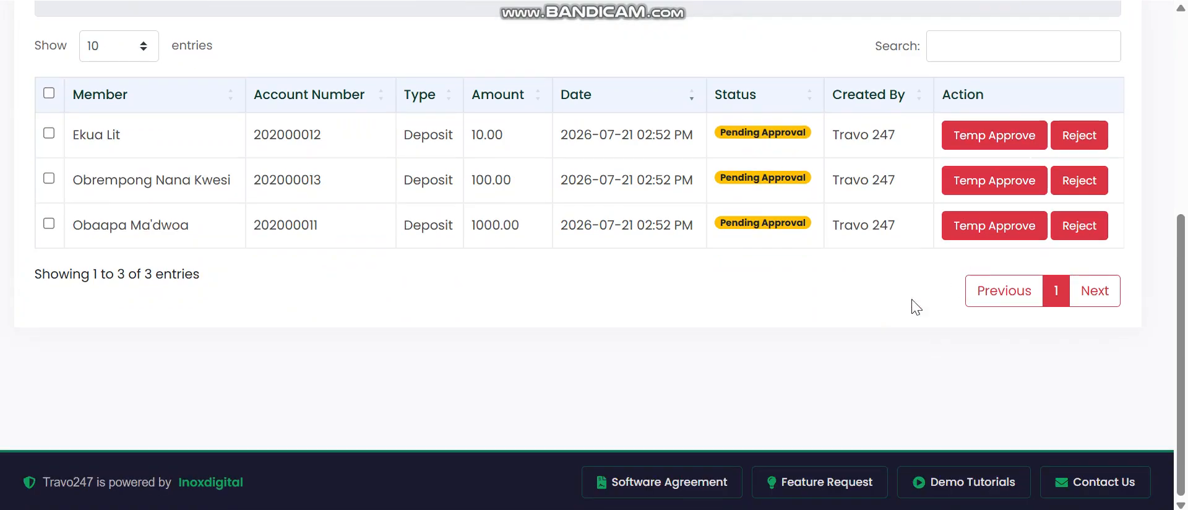
{"action": "scroll", "coordinate": [342, 396], "scroll_direction": "up", "scroll_amount": 5}
Step: Temporarily approve all three pending deposits with Bulk Temporary Approve
{"action": "left_click", "coordinate": [49, 449]}
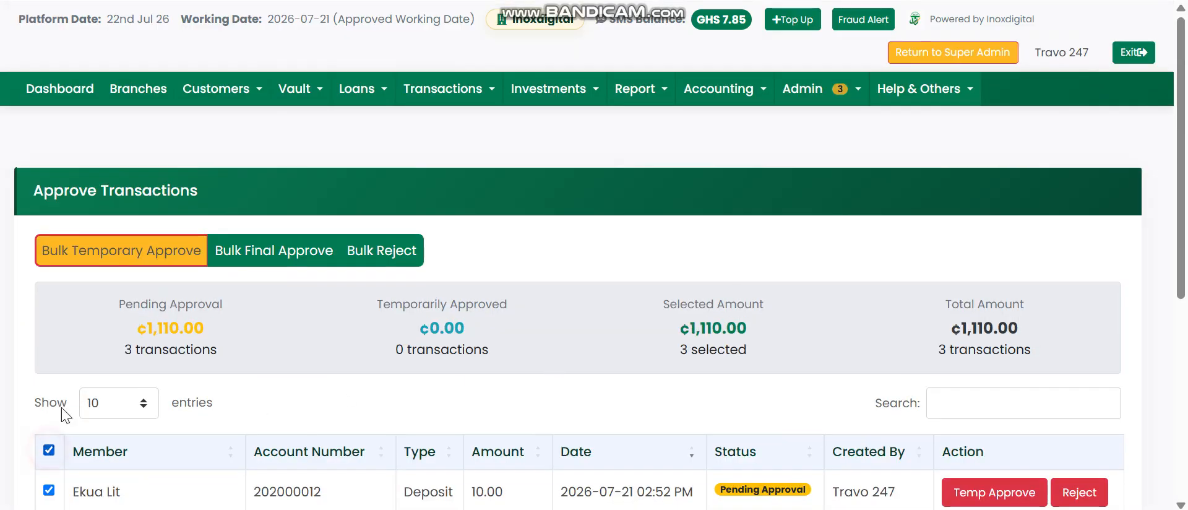
{"action": "left_click", "coordinate": [120, 259]}
{"action": "left_click", "coordinate": [678, 86]}
{"action": "left_click", "coordinate": [747, 66]}
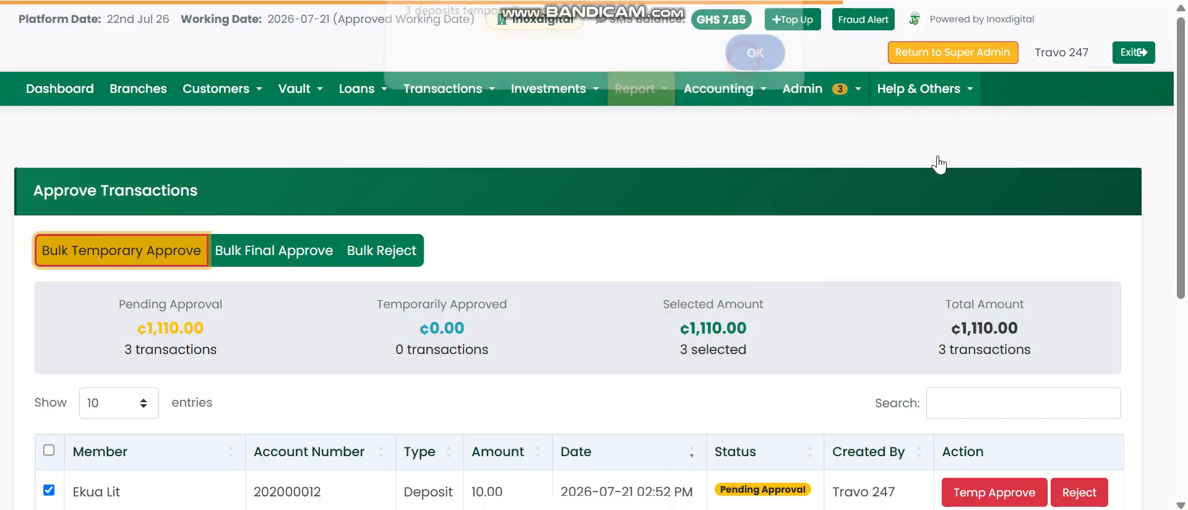
Step: Finally approve all three deposits with Bulk Final Approve, emptying the queue to ₵0.00
{"action": "scroll", "coordinate": [1186, 87], "scroll_direction": "down", "scroll_amount": 3}
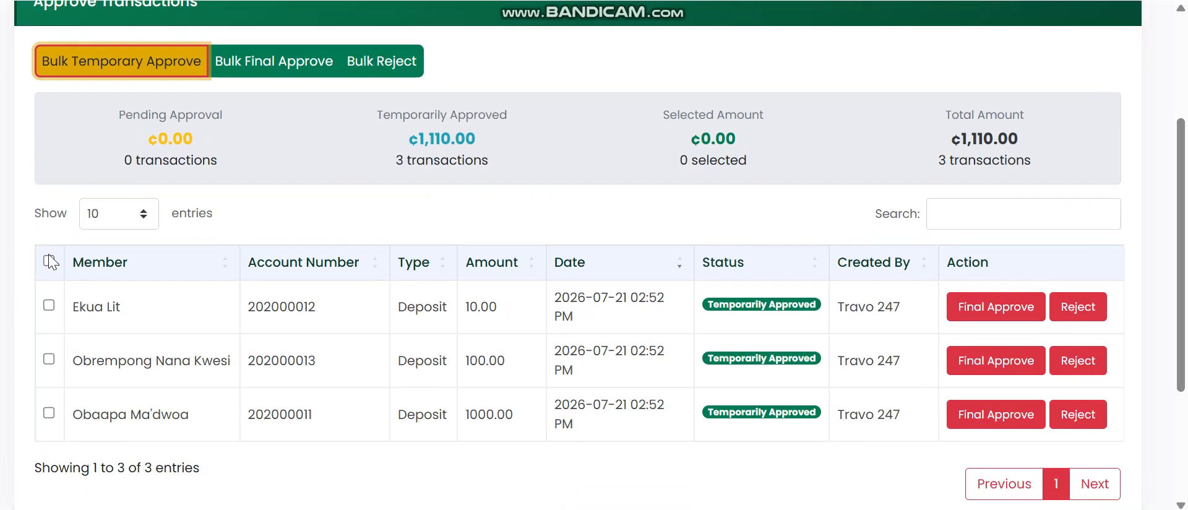
{"action": "left_click", "coordinate": [48, 261]}
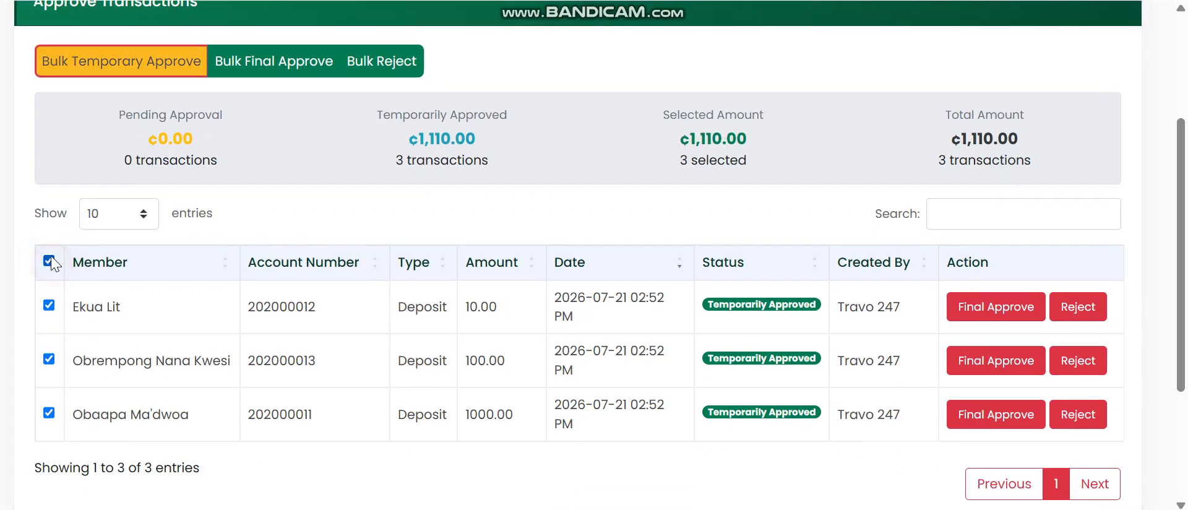
{"action": "left_click", "coordinate": [243, 67]}
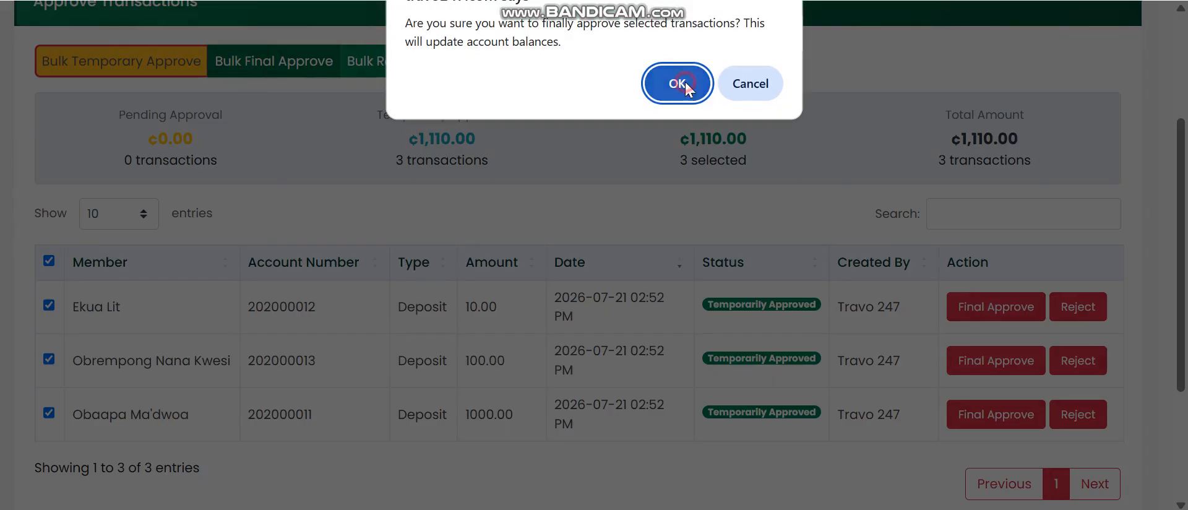
{"action": "left_click", "coordinate": [685, 82]}
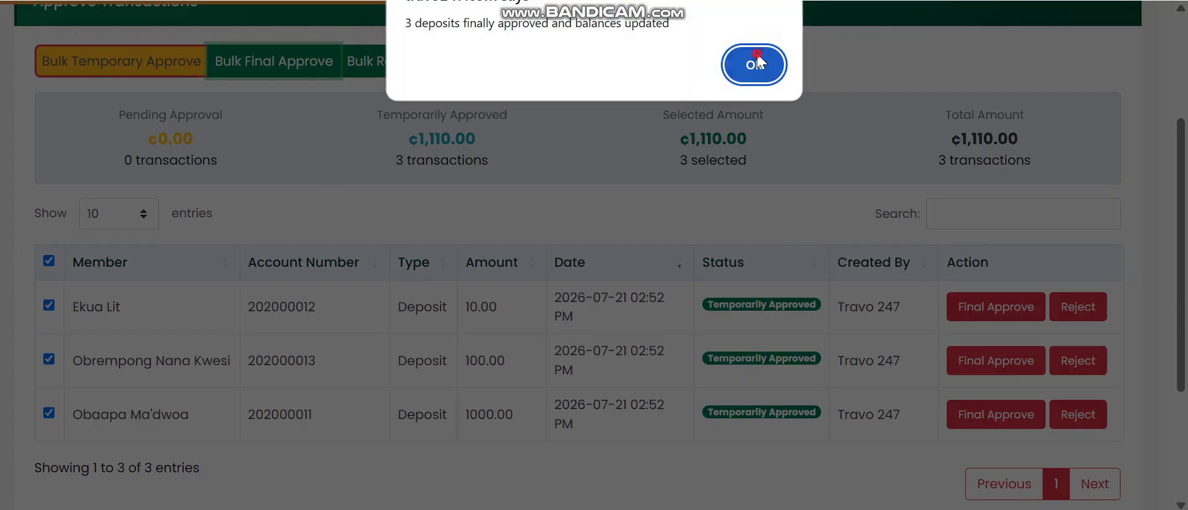
{"action": "left_click", "coordinate": [756, 62]}
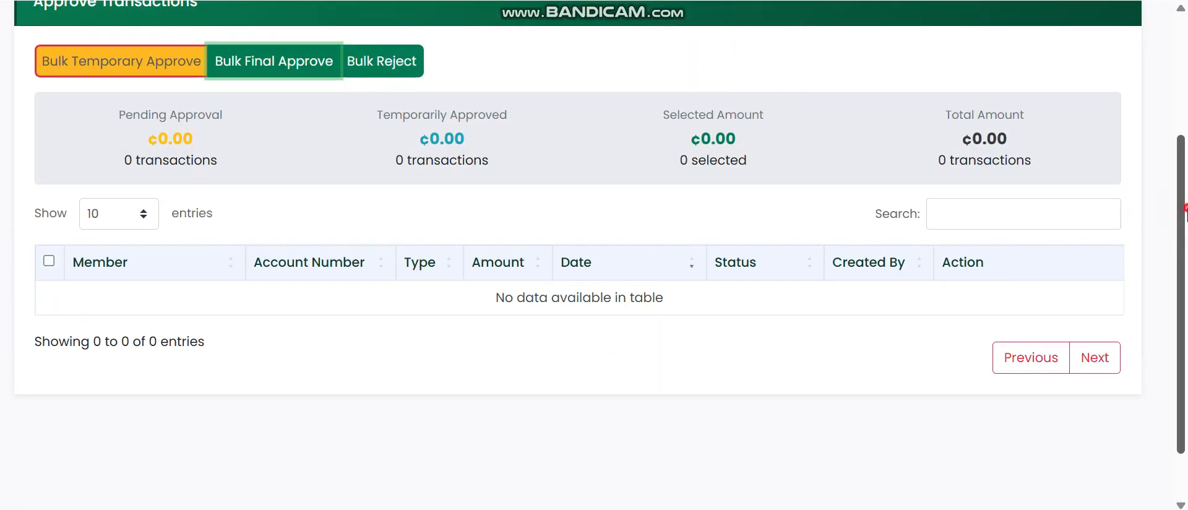
{"action": "scroll", "coordinate": [1162, 186], "scroll_direction": "up", "scroll_amount": 3}
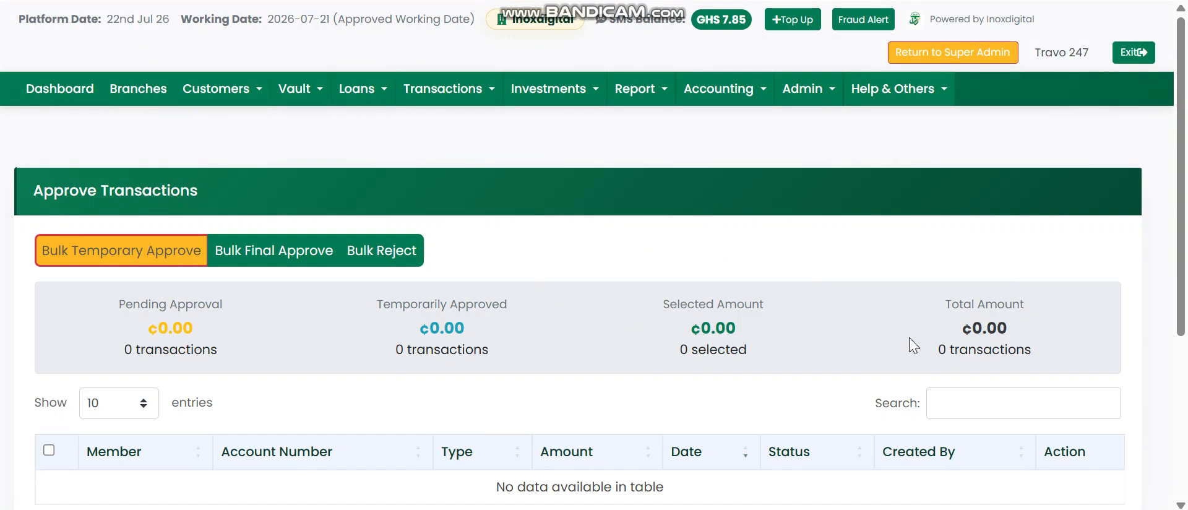
Step: Go from the dashboard to Transactions > Withdrawals > Single Withdrawal
{"action": "scroll", "coordinate": [498, 371], "scroll_direction": "down", "scroll_amount": 4}
{"action": "scroll", "coordinate": [503, 355], "scroll_direction": "up", "scroll_amount": 4}
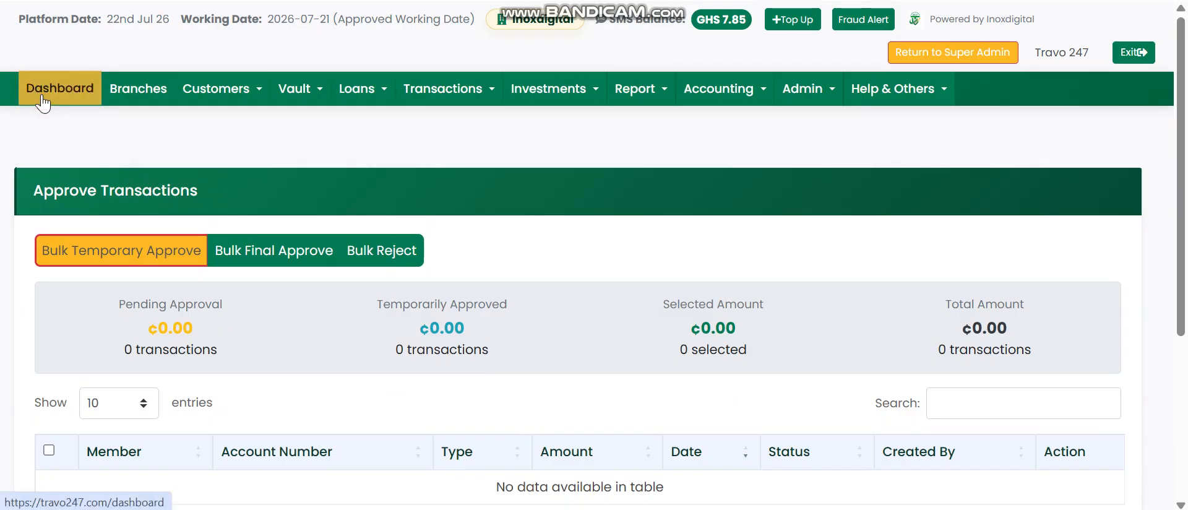
{"action": "left_click", "coordinate": [42, 94]}
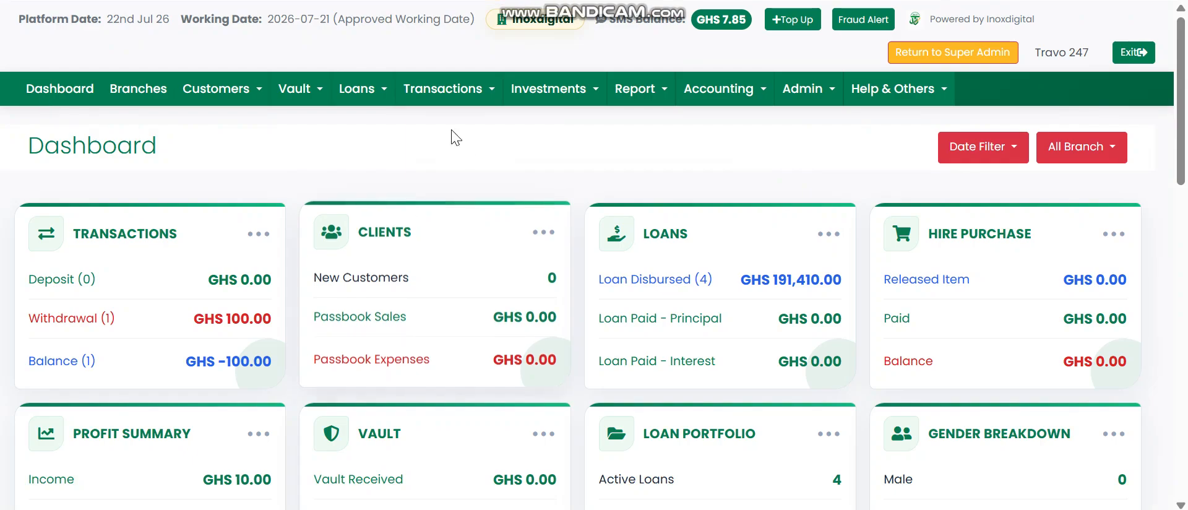
{"action": "left_click", "coordinate": [446, 90]}
{"action": "mouse_move", "coordinate": [451, 173]}
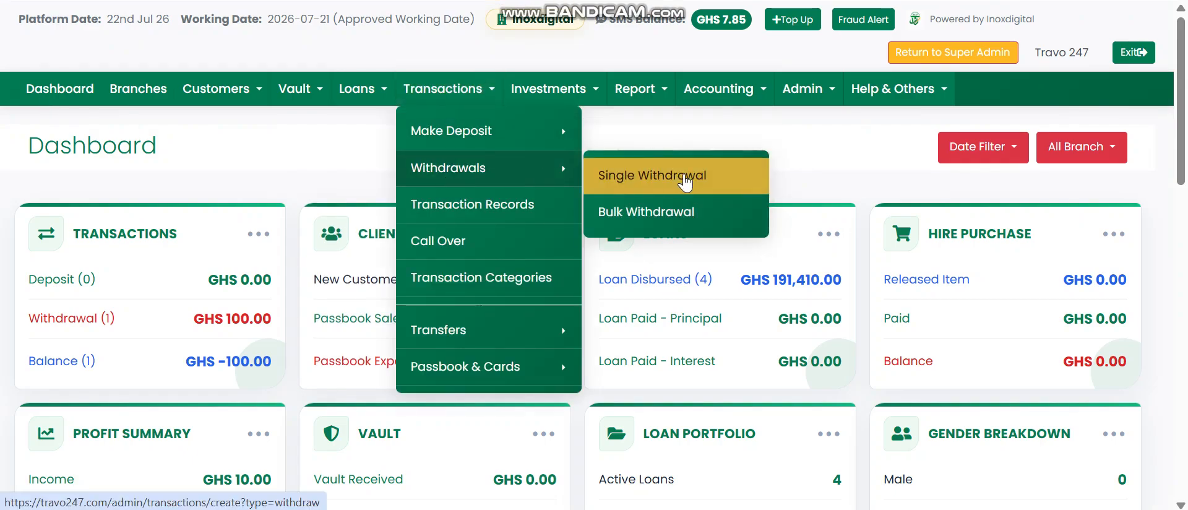
{"action": "left_click", "coordinate": [656, 178]}
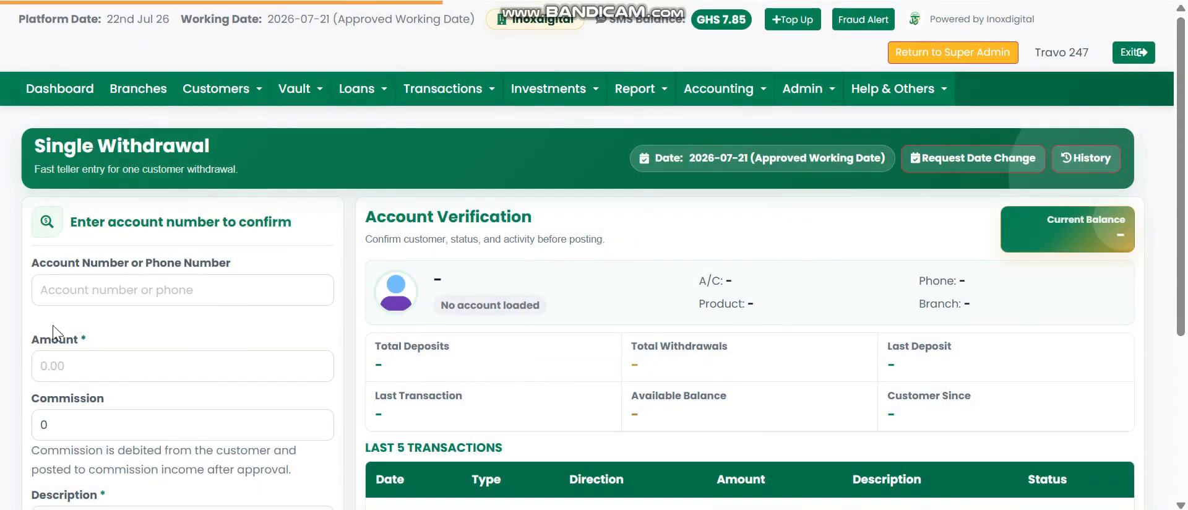
Step: Post and confirm a 1,000.00 cash withdrawal with 10 commission, leaving a ₵100.00 balance
{"action": "left_click", "coordinate": [73, 290]}
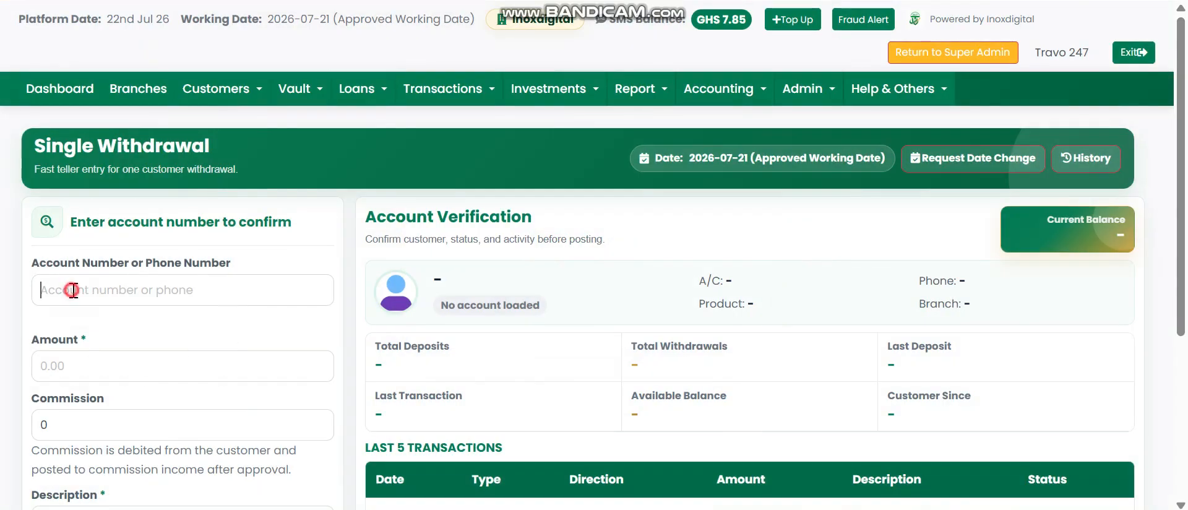
{"action": "left_click", "coordinate": [171, 341]}
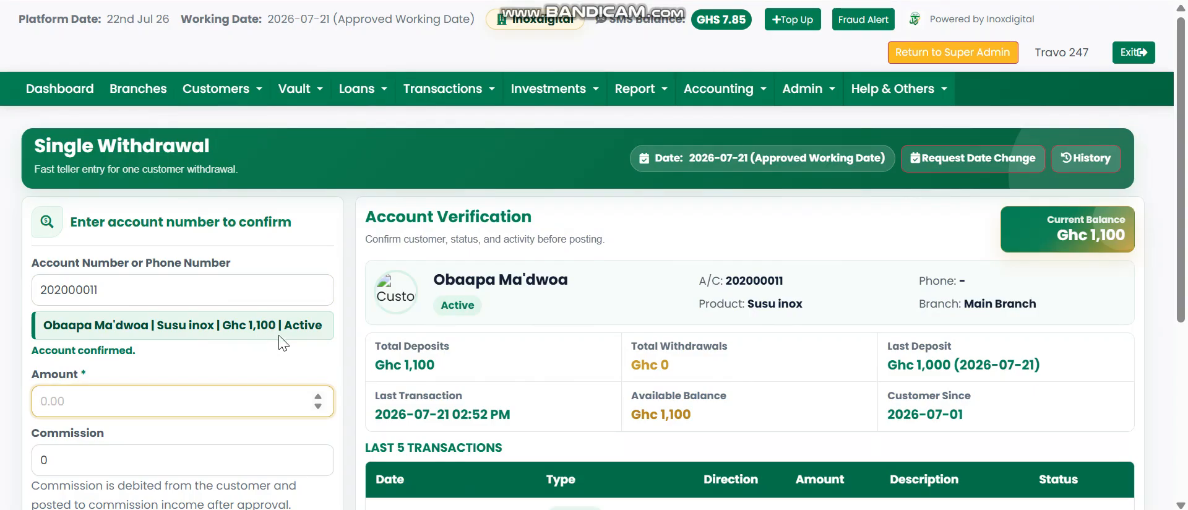
{"action": "left_click", "coordinate": [90, 405]}
{"action": "left_click", "coordinate": [72, 458]}
{"action": "key", "text": "BackSpace"}
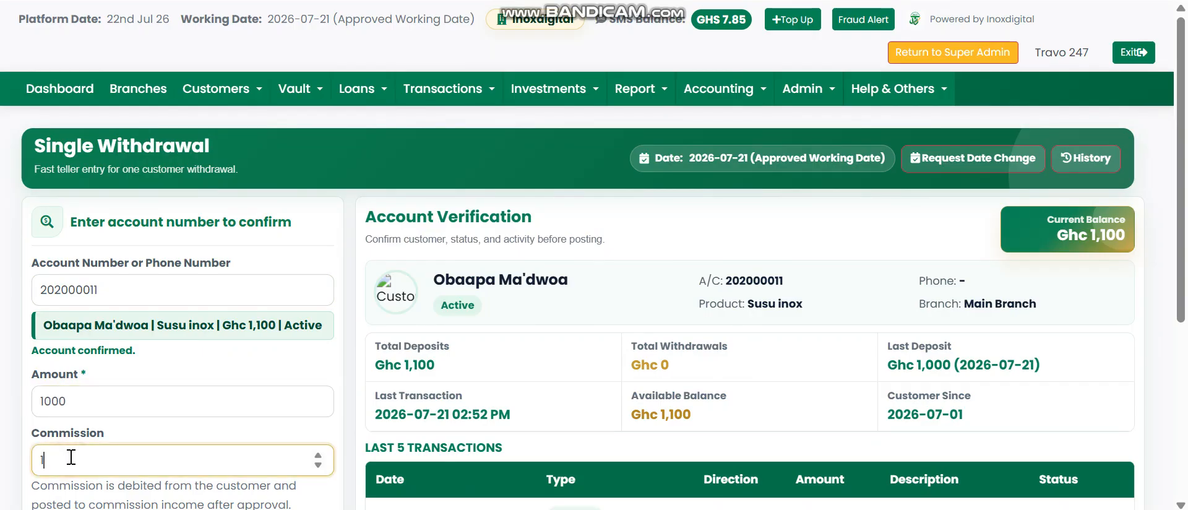
{"action": "scroll", "coordinate": [137, 403], "scroll_direction": "down", "scroll_amount": 5}
{"action": "left_click", "coordinate": [87, 317]}
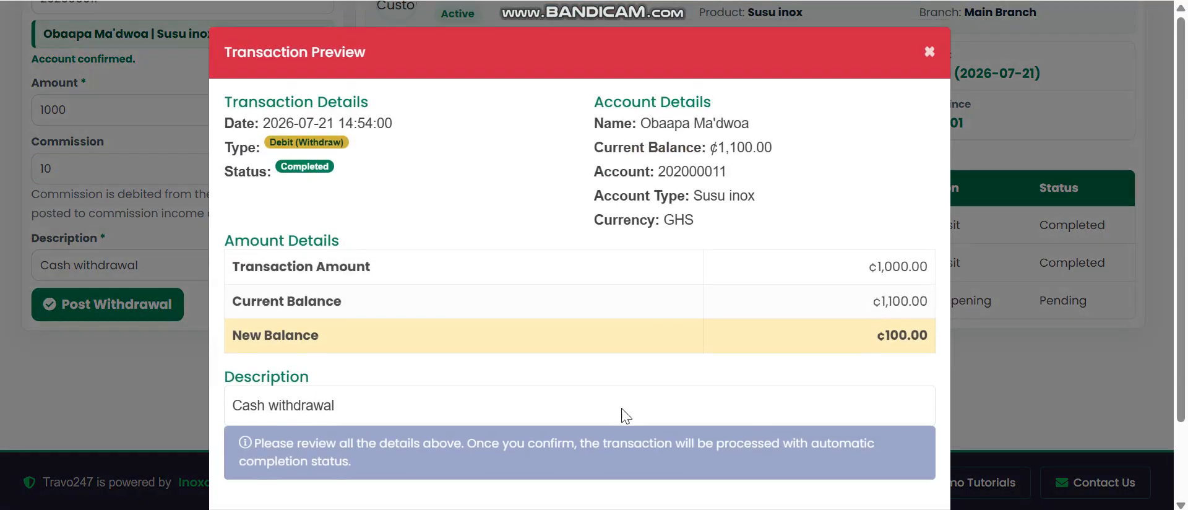
{"action": "scroll", "coordinate": [711, 383], "scroll_direction": "down", "scroll_amount": 2}
{"action": "left_click", "coordinate": [822, 444]}
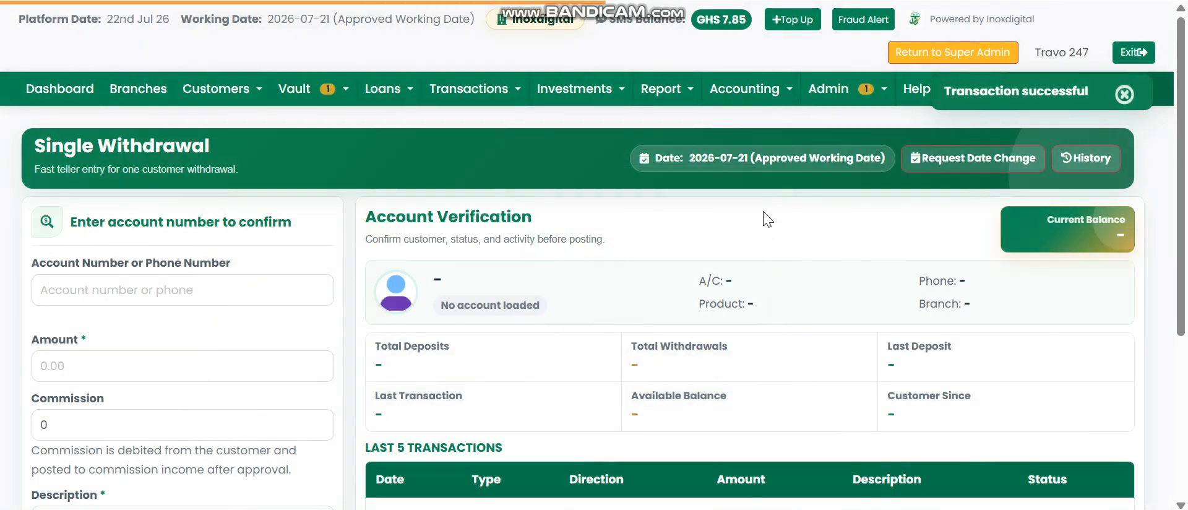
Step: Approve the pending ¢1,000.00 withdrawal under Admin > Approvals > Customer Withdrawals
{"action": "left_click", "coordinate": [845, 89]}
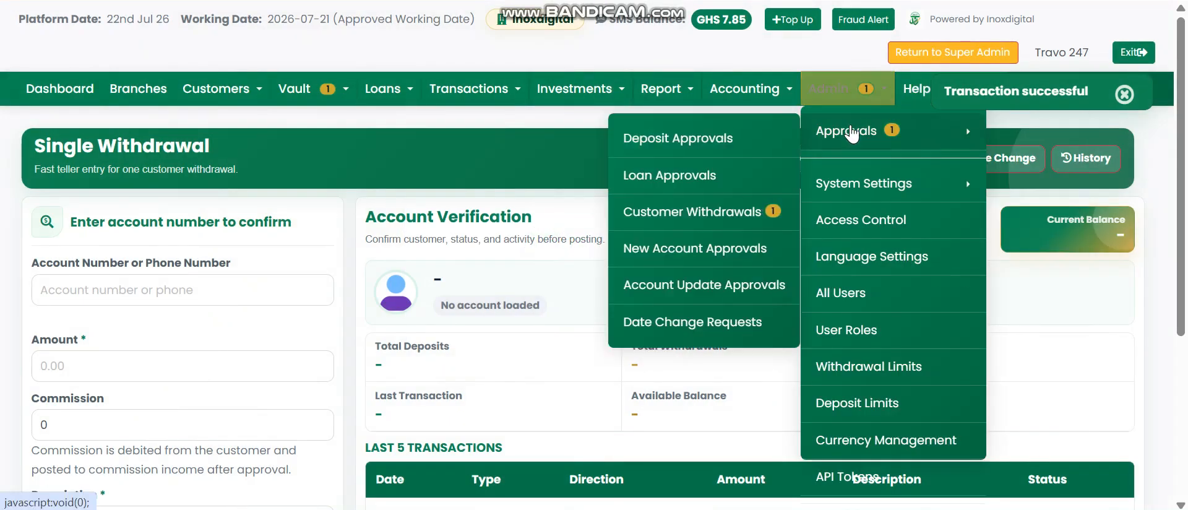
{"action": "mouse_move", "coordinate": [831, 89]}
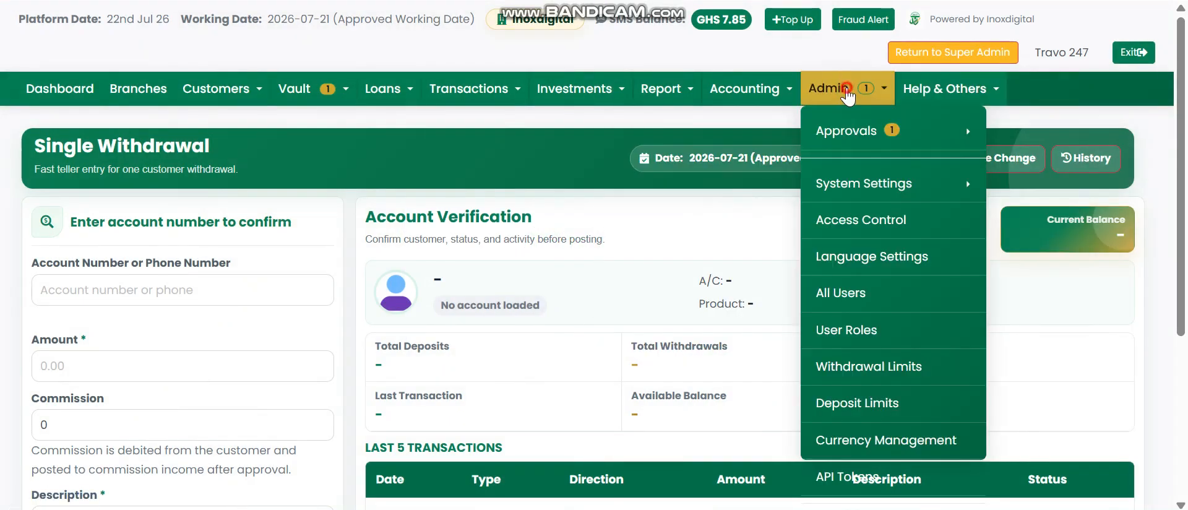
{"action": "mouse_move", "coordinate": [877, 132]}
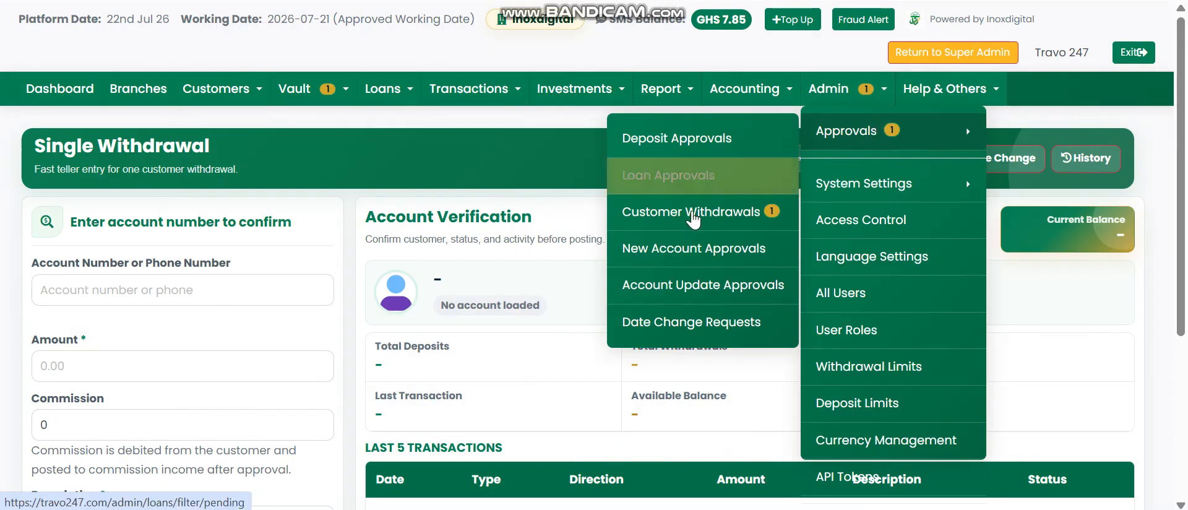
{"action": "left_click", "coordinate": [715, 210]}
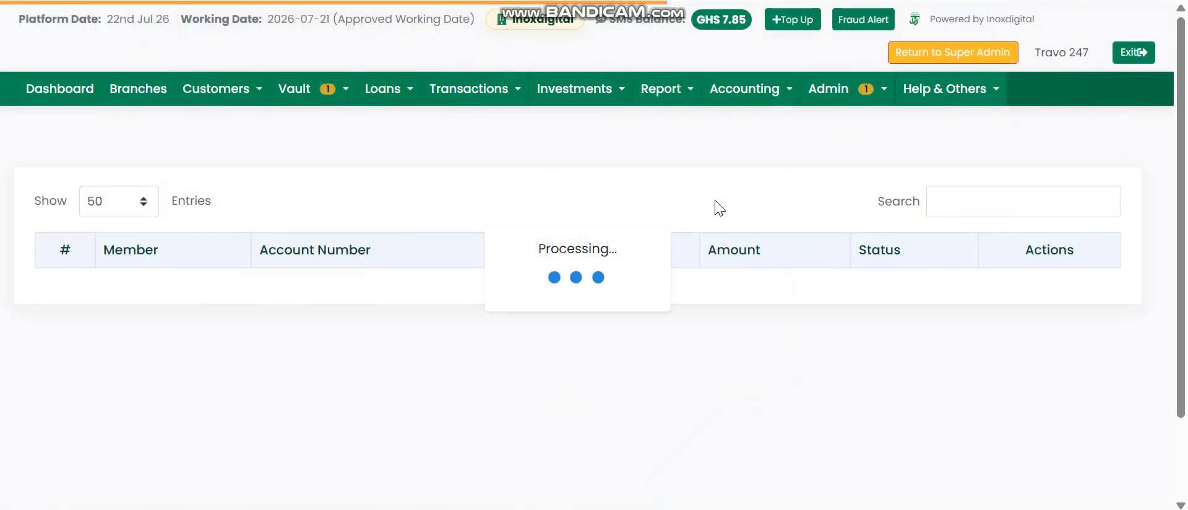
{"action": "scroll", "coordinate": [872, 270], "scroll_direction": "down", "scroll_amount": 2}
{"action": "left_click", "coordinate": [896, 188]}
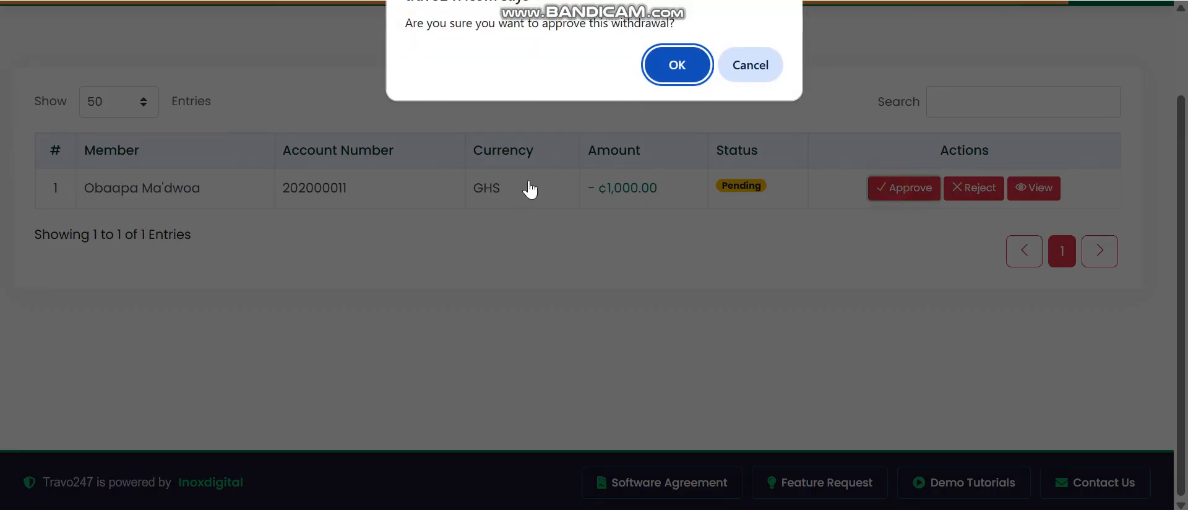
{"action": "left_click", "coordinate": [674, 64]}
{"action": "scroll", "coordinate": [865, 312], "scroll_direction": "down", "scroll_amount": 5}
{"action": "scroll", "coordinate": [866, 312], "scroll_direction": "up", "scroll_amount": 5}
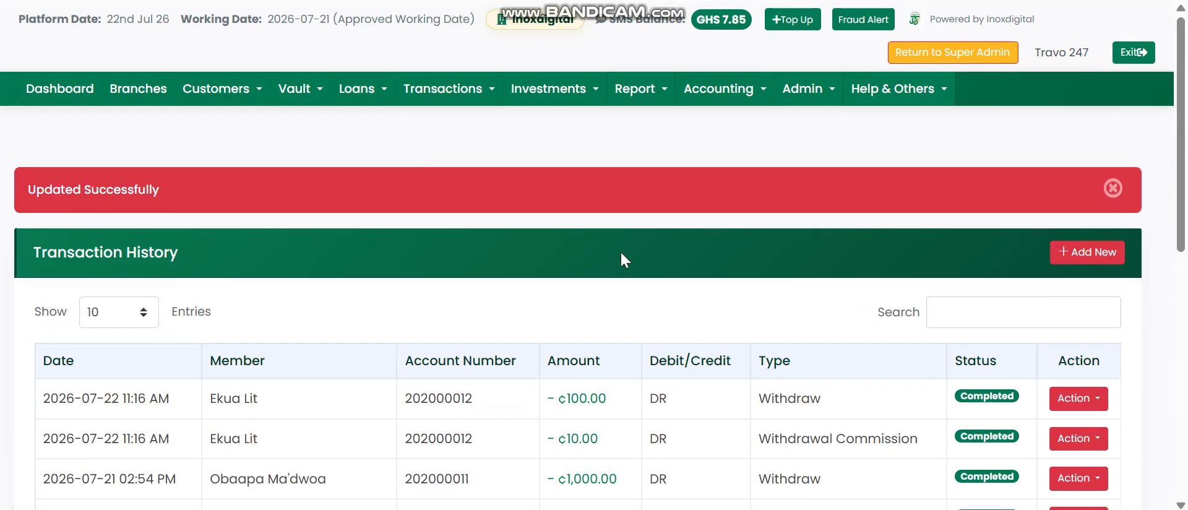
Step: Return to the dashboard, now showing GHS 10.00 income
{"action": "left_click", "coordinate": [68, 89]}
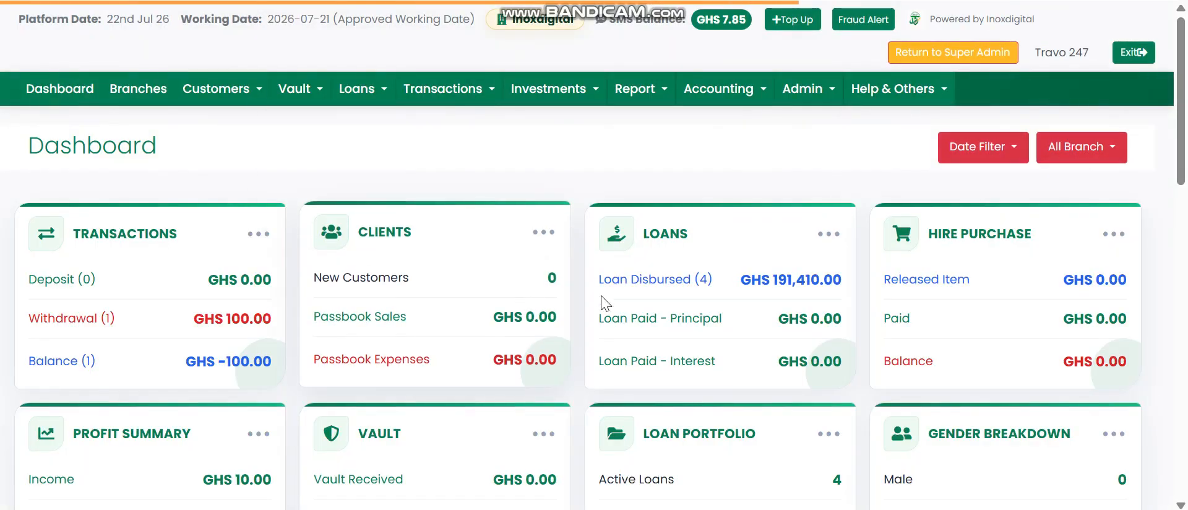
{"action": "scroll", "coordinate": [954, 235], "scroll_direction": "down", "scroll_amount": 10}
{"action": "scroll", "coordinate": [971, 366], "scroll_direction": "up", "scroll_amount": 10}
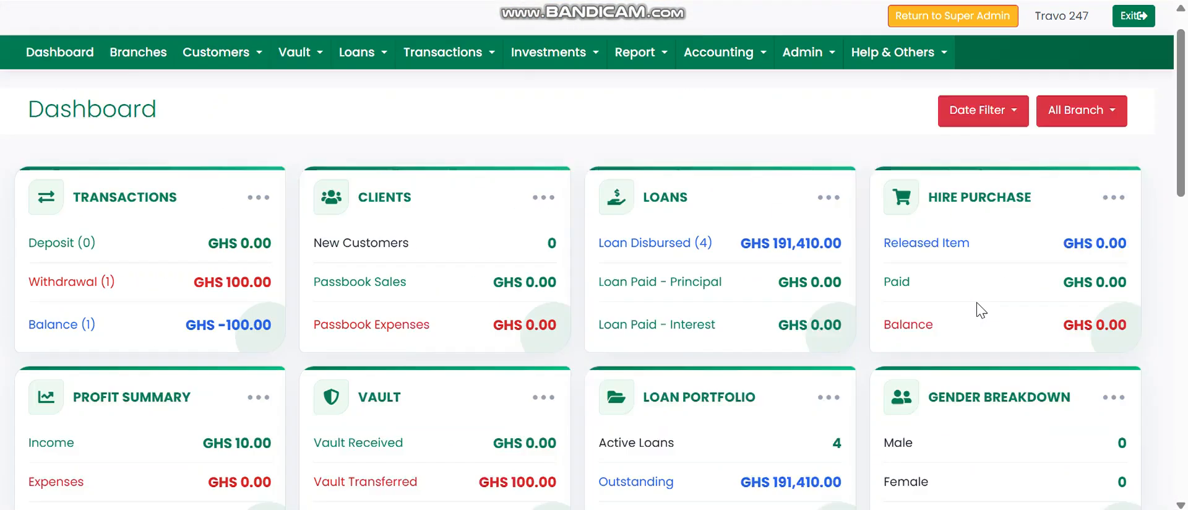